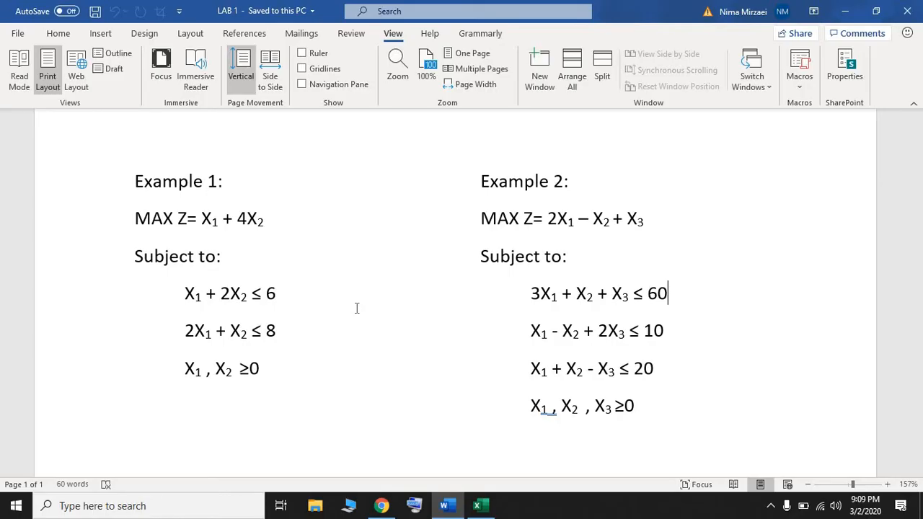
# Look over Example 1 in the LAB 1 Word document, switch to the blank Excel workbook and widen column A.
pyautogui.click(477, 505)
pyautogui.click(105, 229)
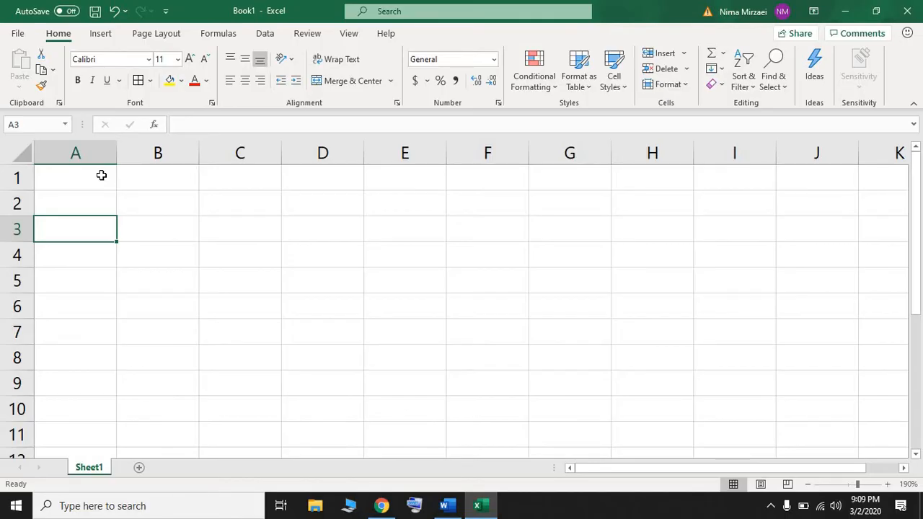
pyautogui.click(448, 507)
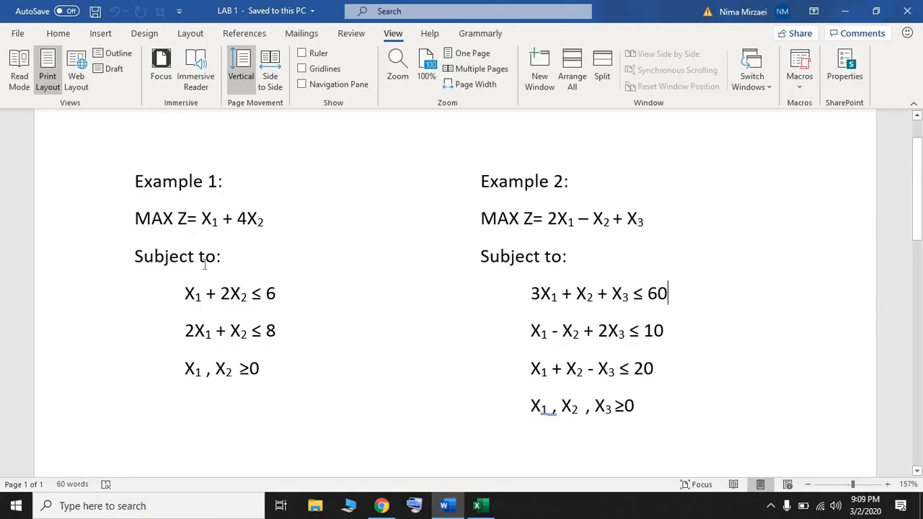
pyautogui.click(477, 506)
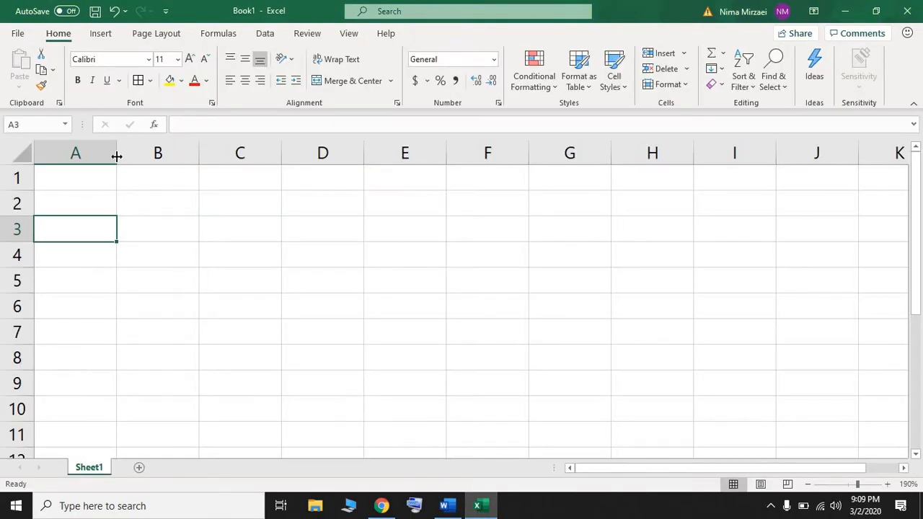
pyautogui.moveTo(116, 156); pyautogui.dragTo(189, 154)
# Enter the label "Decision variables" in cell A1.
pyautogui.click(89, 177)
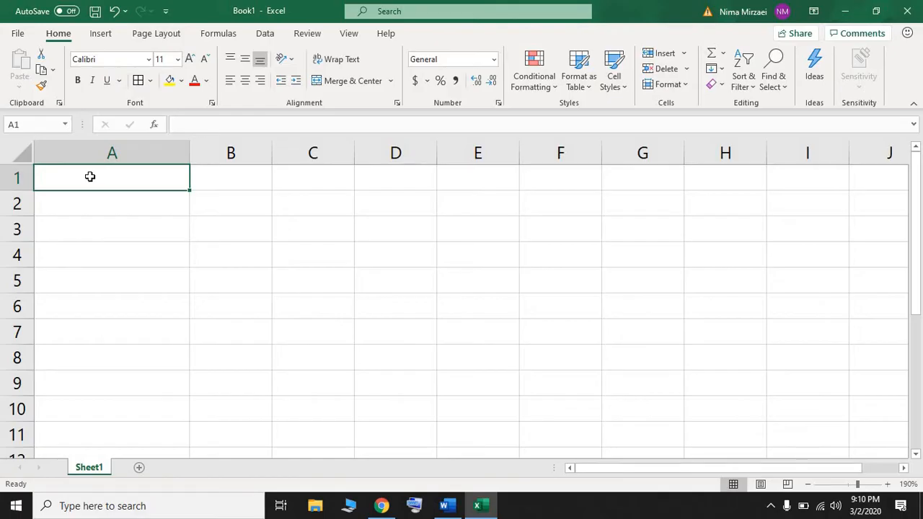
pyautogui.write('D')
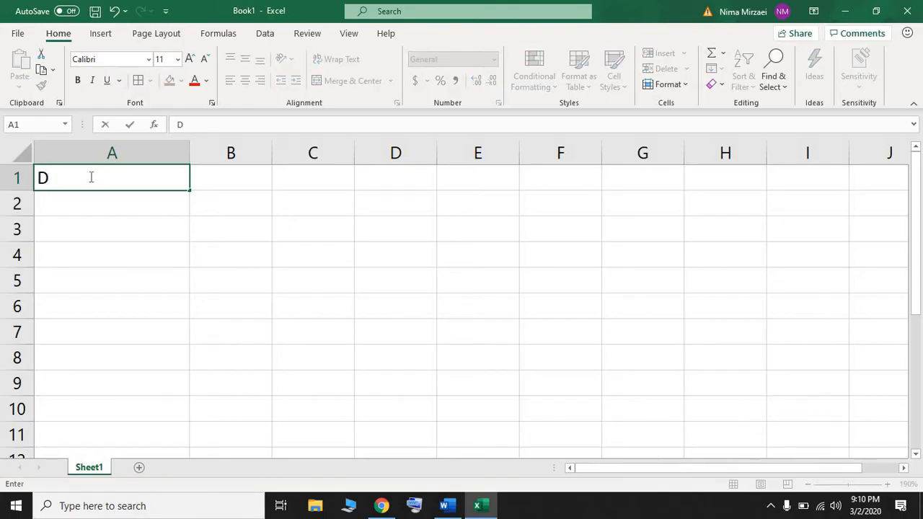
pyautogui.write('ecision va')
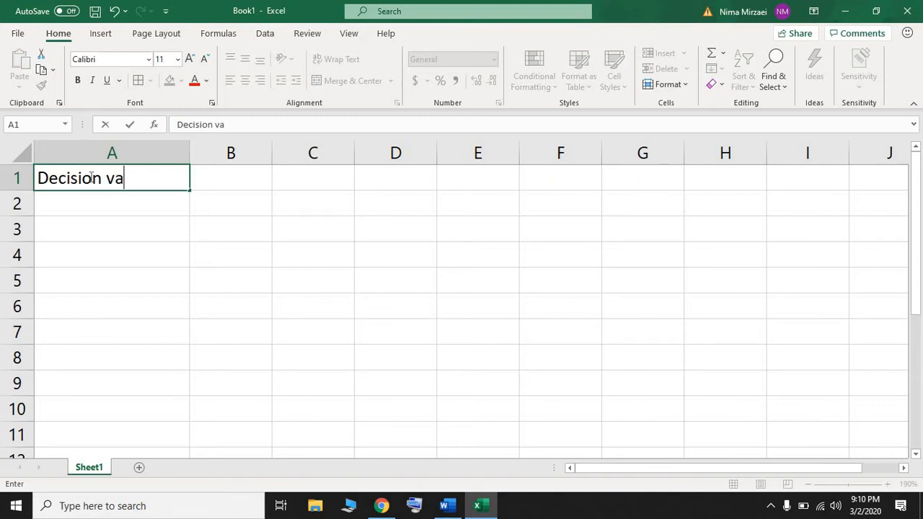
pyautogui.write('ribles')
pyautogui.click(136, 179)
pyautogui.write('a')
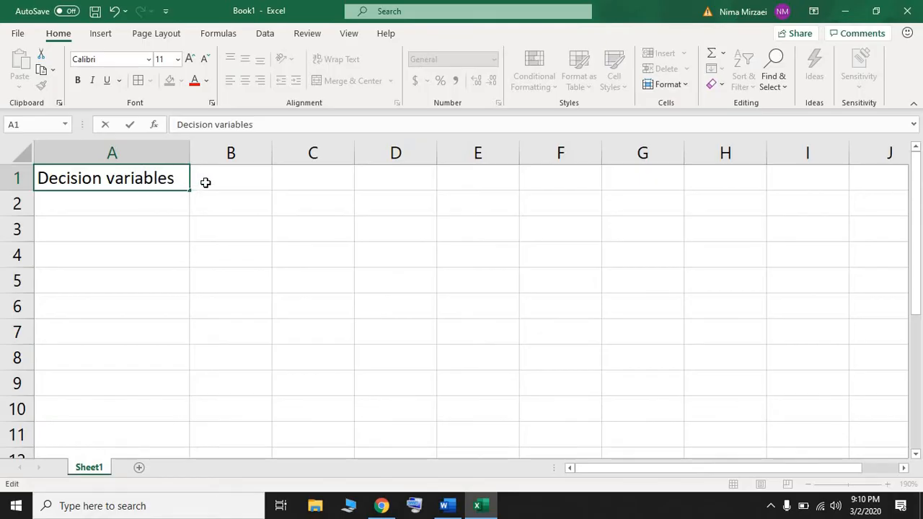
pyautogui.click(205, 183)
# Centre the contents of columns B and C and enter the headers X1 in B1 and X2 in C1.
pyautogui.moveTo(230, 152); pyautogui.dragTo(404, 138)
pyautogui.click(237, 173)
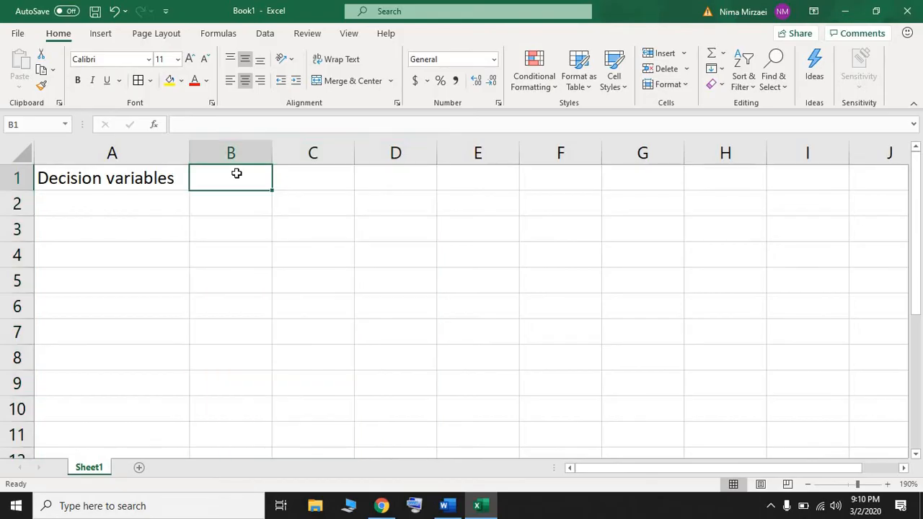
pyautogui.write('x')
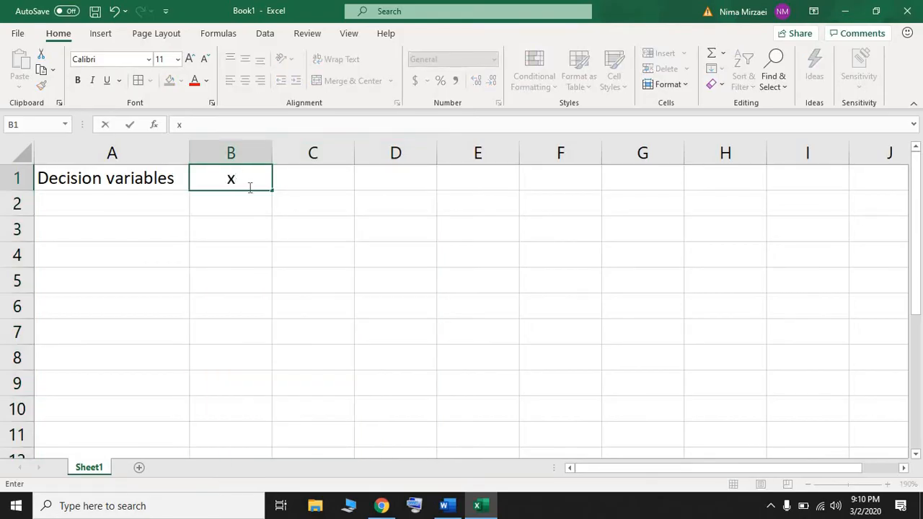
pyautogui.press('BackSpace')
pyautogui.write('X1')
pyautogui.press('Tab')
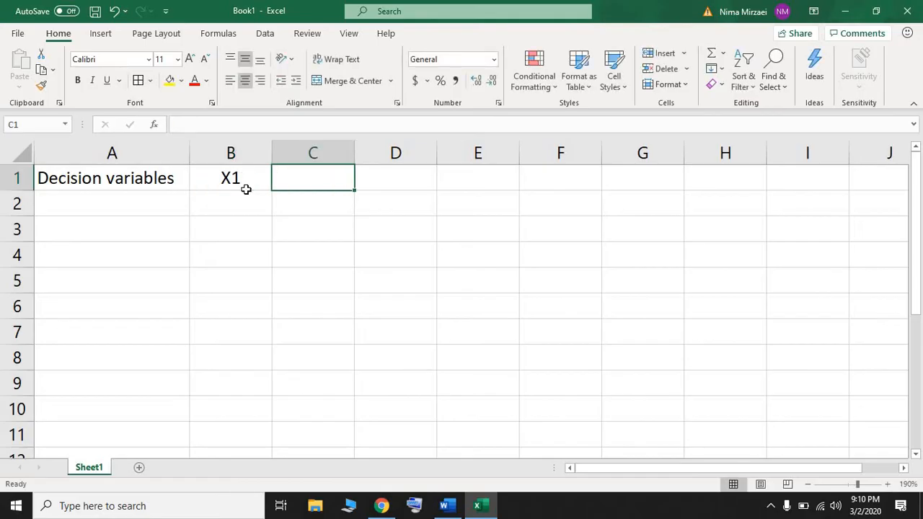
pyautogui.write('X2')
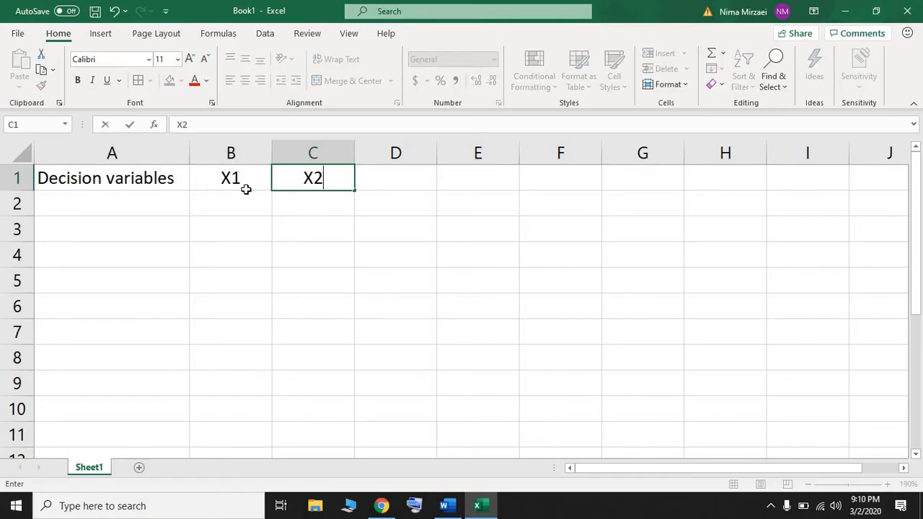
# Continue the header row with TOTAL in D1, SIGN in E1 and RHS in F1.
pyautogui.click(378, 175)
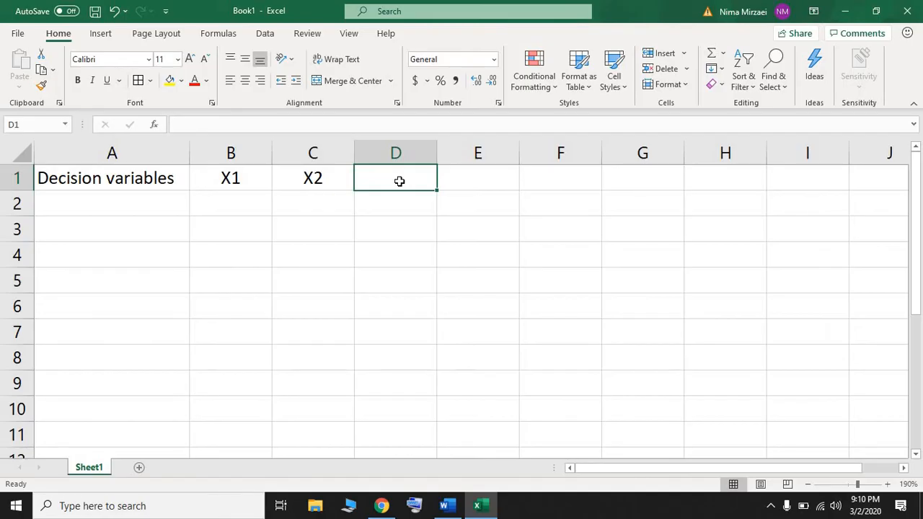
pyautogui.write('T')
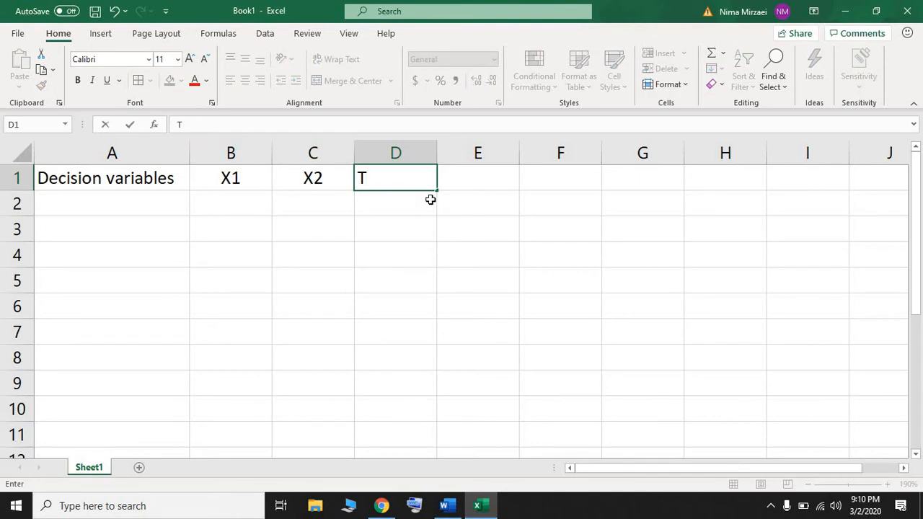
pyautogui.write('OTAL')
pyautogui.press('Tab')
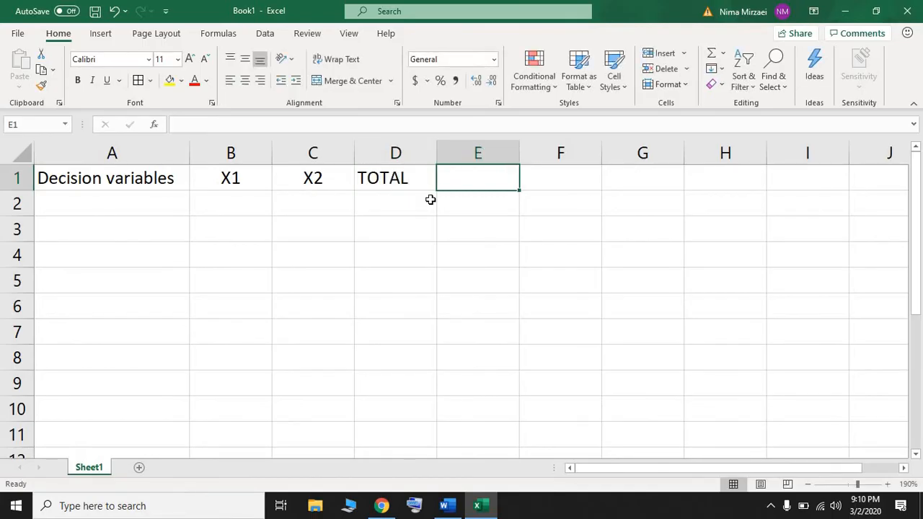
pyautogui.write('SIGN')
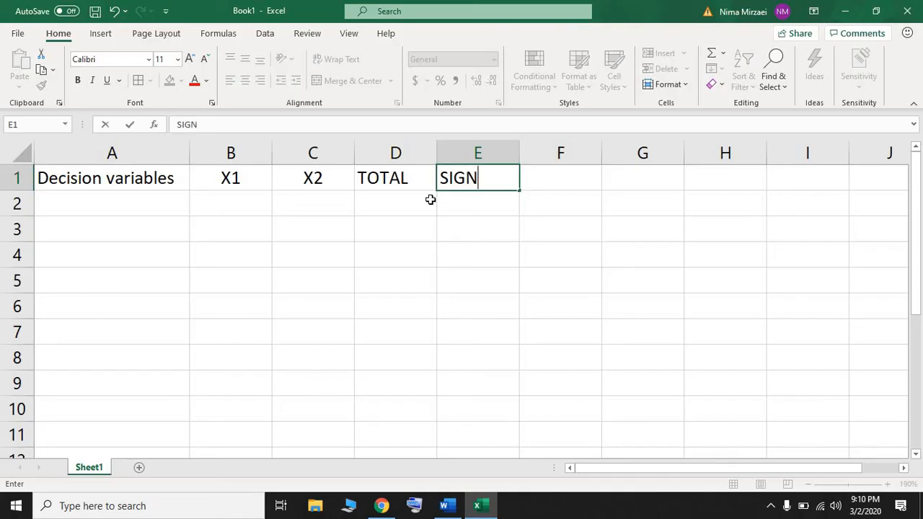
pyautogui.press('Tab')
pyautogui.write('RHS')
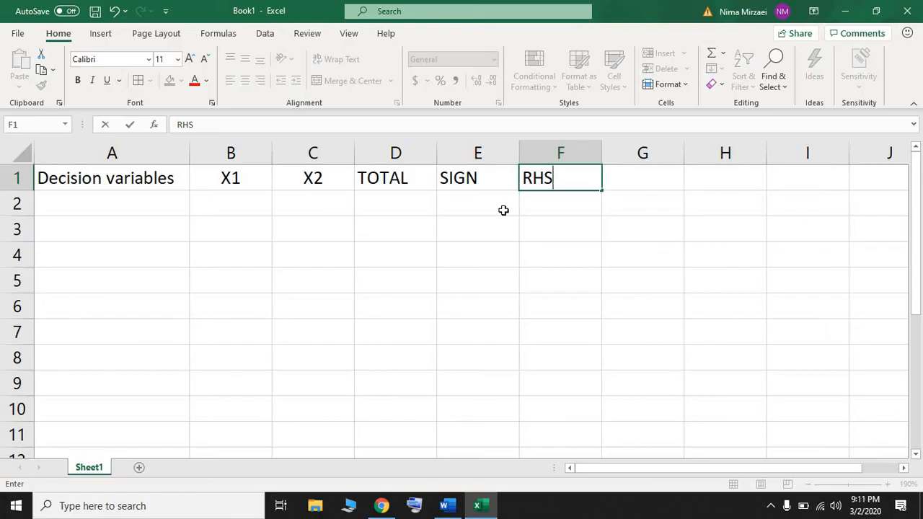
pyautogui.press('Return')
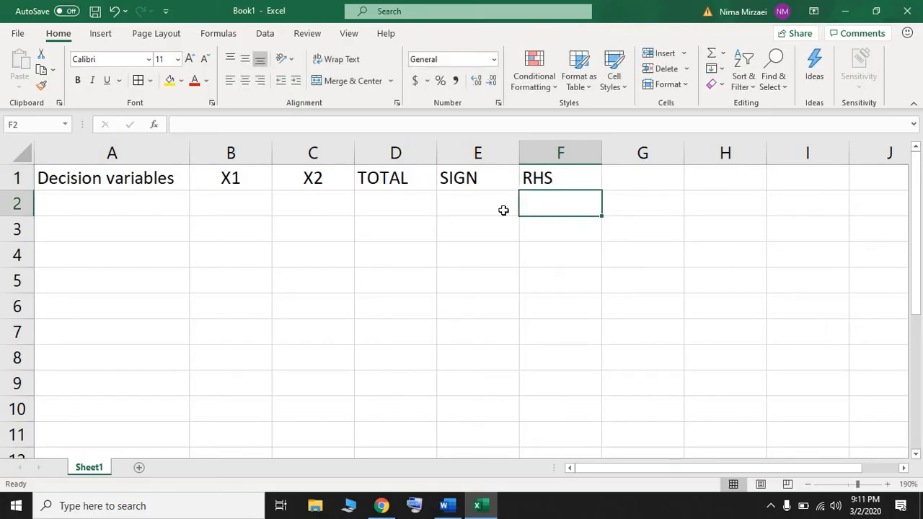
# Label cell A2 "Objective function" and check Example 1's constraints in the Word document before returning to Excel.
pyautogui.click(93, 202)
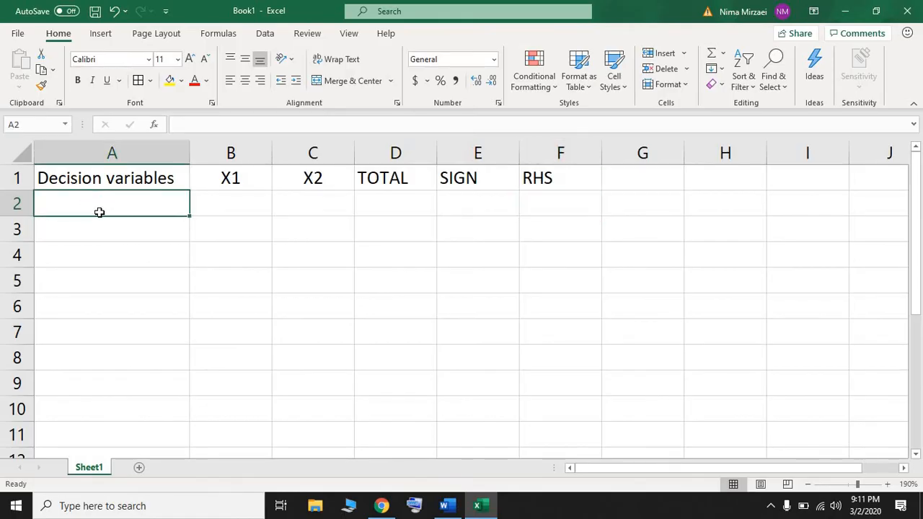
pyautogui.write('O')
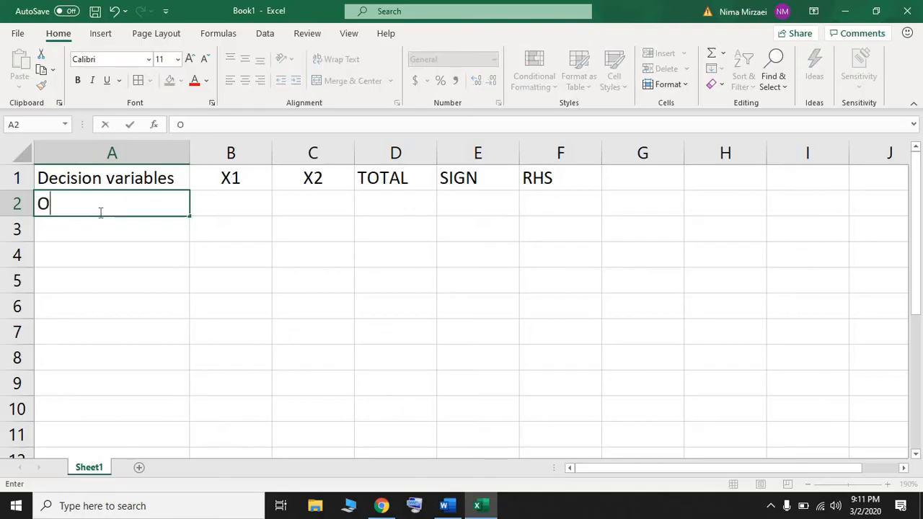
pyautogui.write('b')
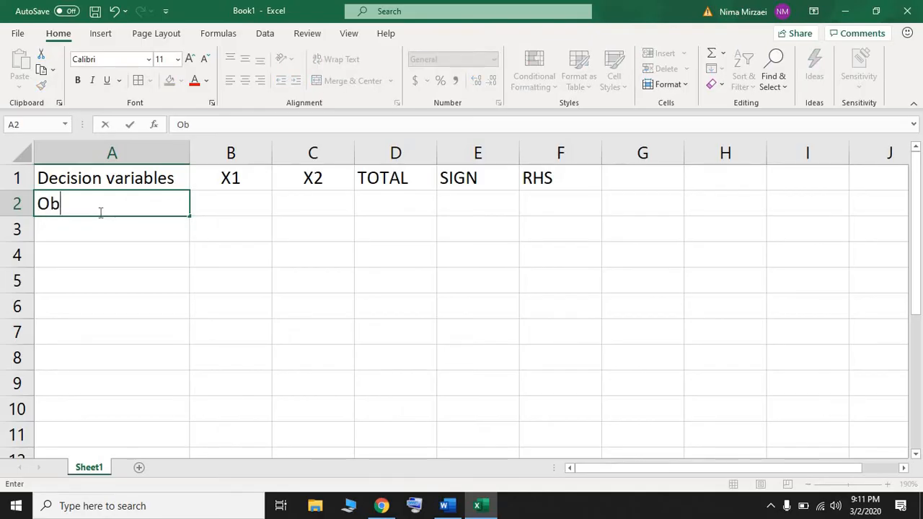
pyautogui.write('jective ')
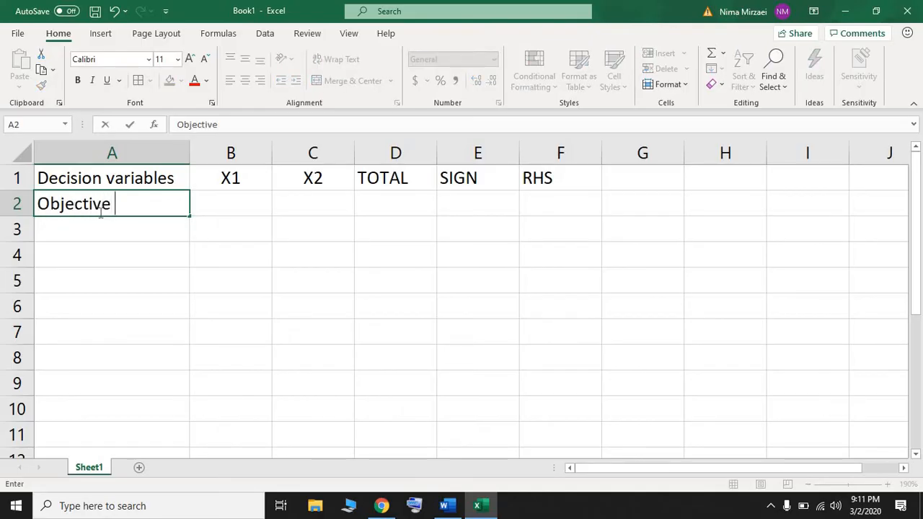
pyautogui.write('function')
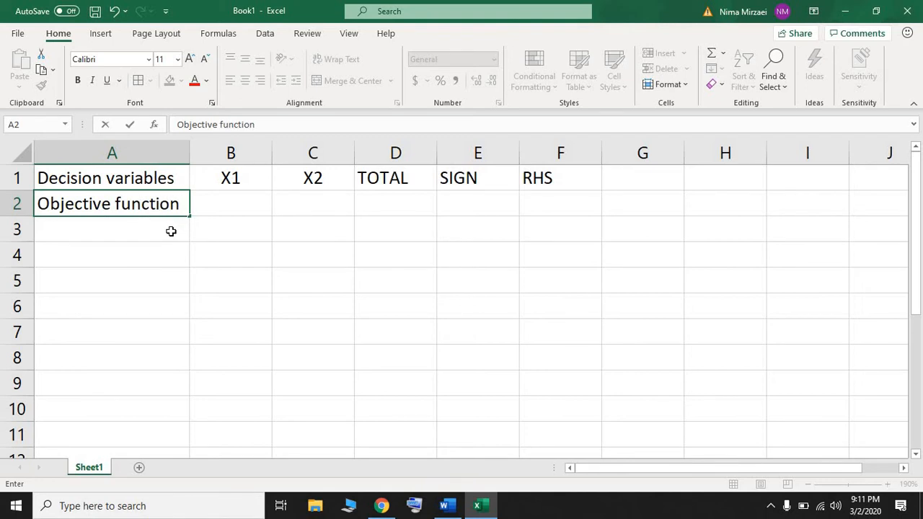
pyautogui.click(443, 505)
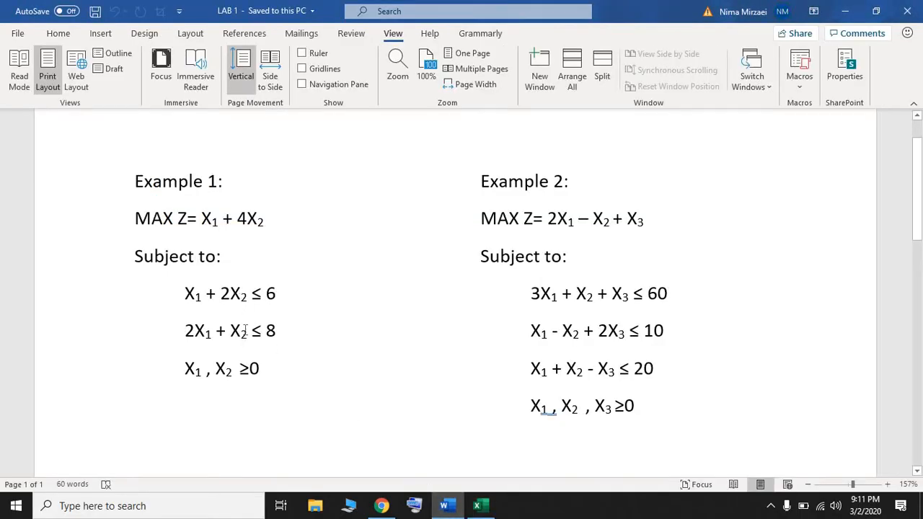
pyautogui.click(480, 508)
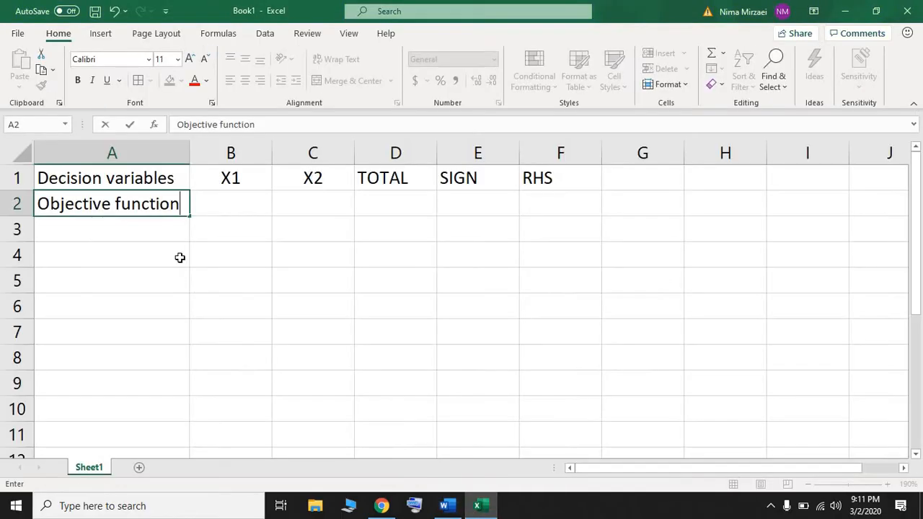
pyautogui.press('Return')
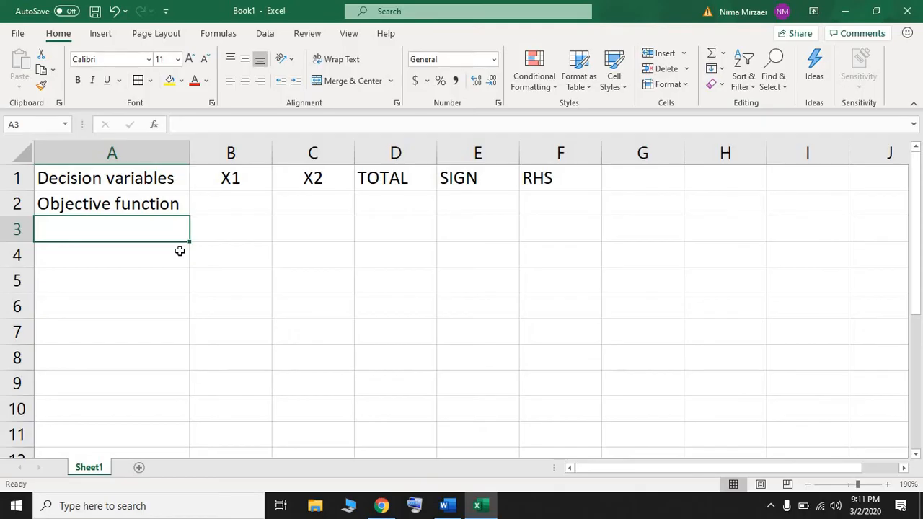
# Enter the row labels "constraint 1" in A3 and "constraint 2" in A4.
pyautogui.write('constr')
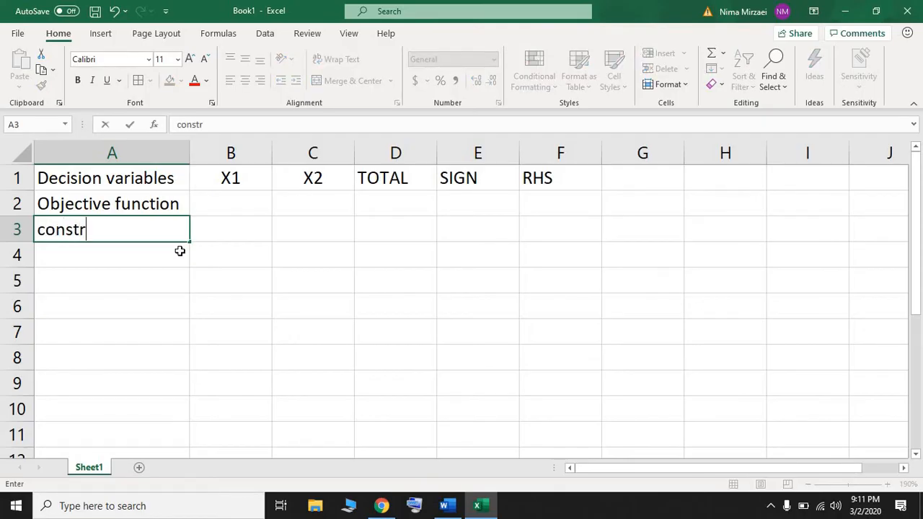
pyautogui.write('aint 1')
pyautogui.press('Return')
pyautogui.write('co')
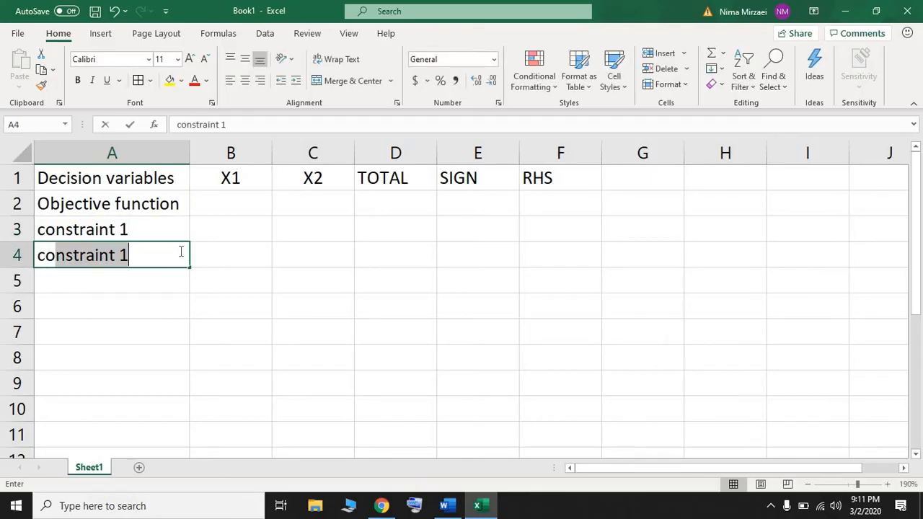
pyautogui.write('nstrain')
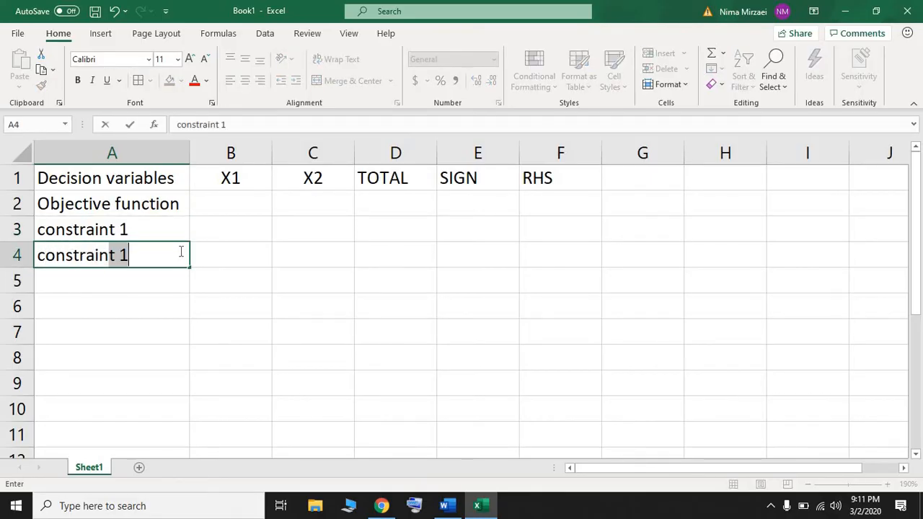
pyautogui.write('t2')
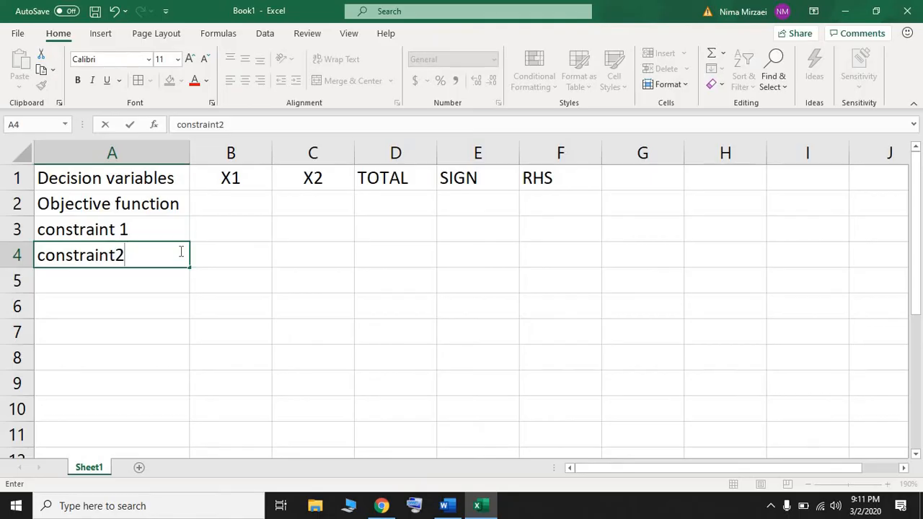
pyautogui.press('BackSpace')
pyautogui.write('2')
pyautogui.press('Return')
# Leave row 5 empty and enter the label "Value of D.V." in cell A6.
pyautogui.press('Return')
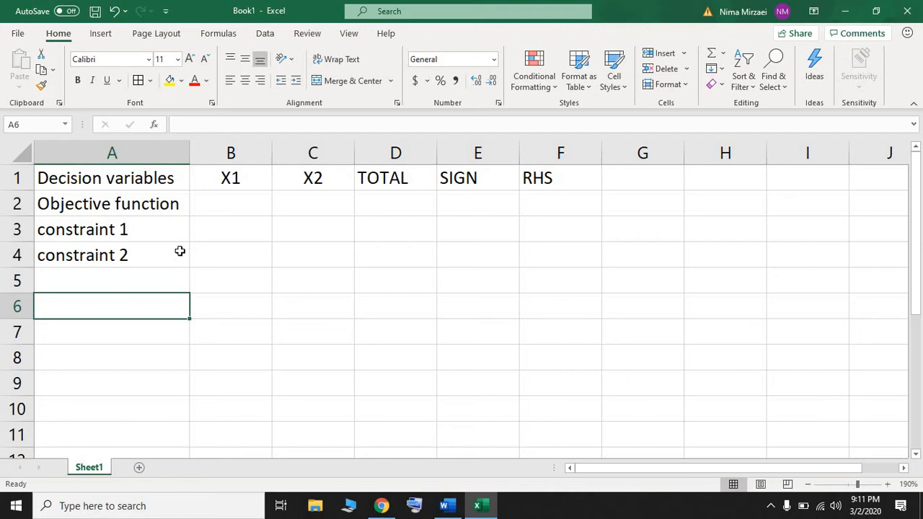
pyautogui.write('Valu')
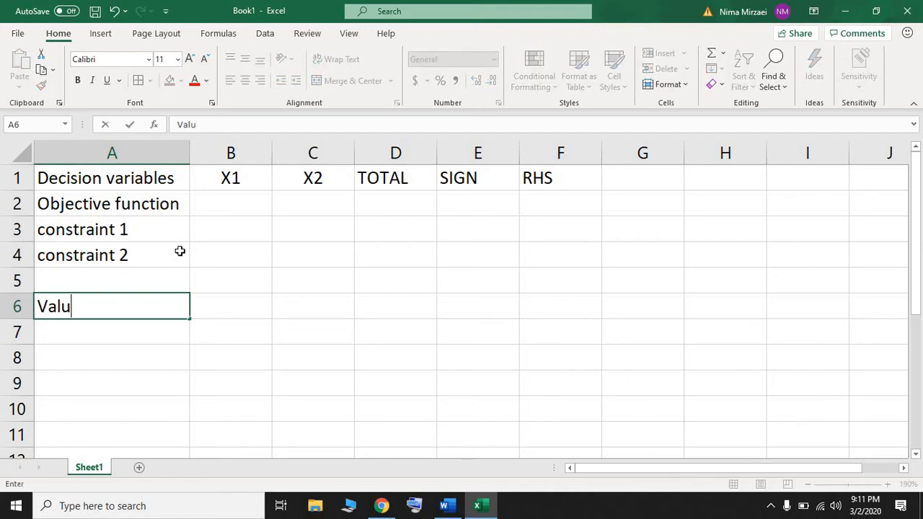
pyautogui.write('e of D.V.')
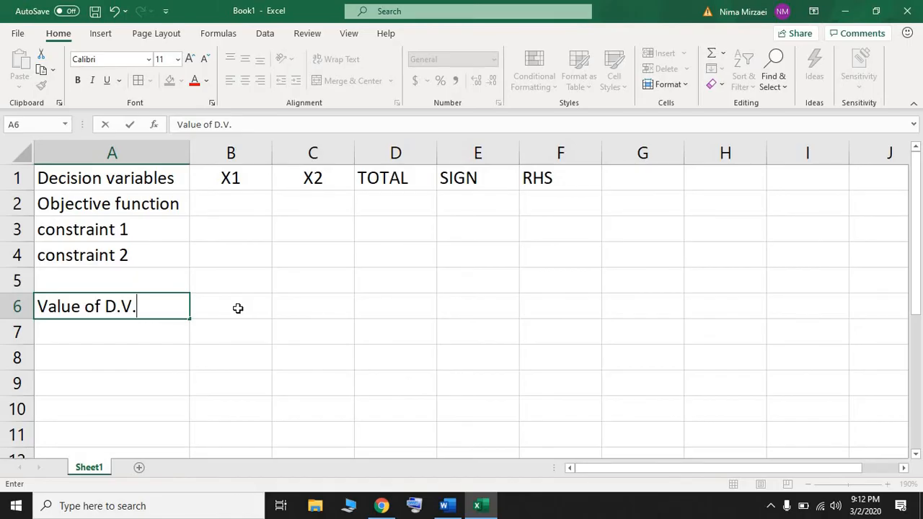
pyautogui.press('Return')
# Apply all borders to the decision variable value cells B6:C6 and the coefficient cells B2:C4.
pyautogui.moveTo(256, 313); pyautogui.dragTo(284, 303)
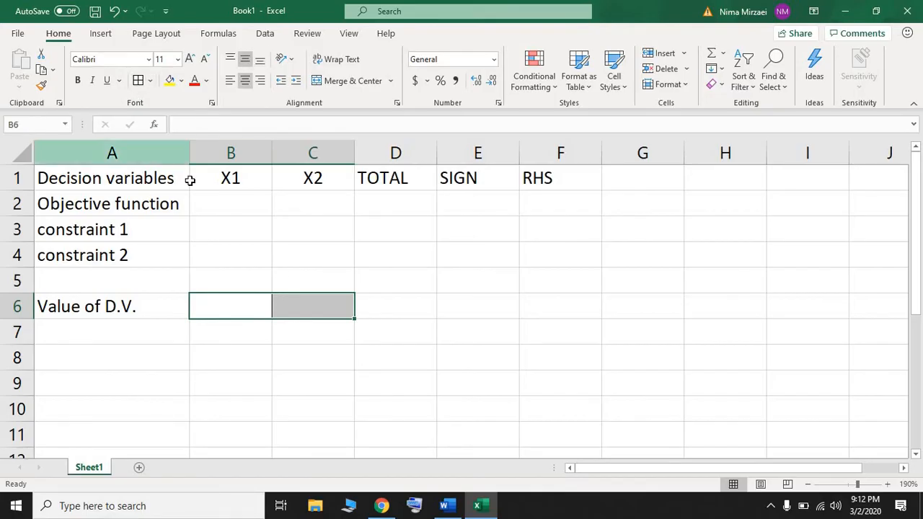
pyautogui.moveTo(229, 202); pyautogui.dragTo(333, 263)
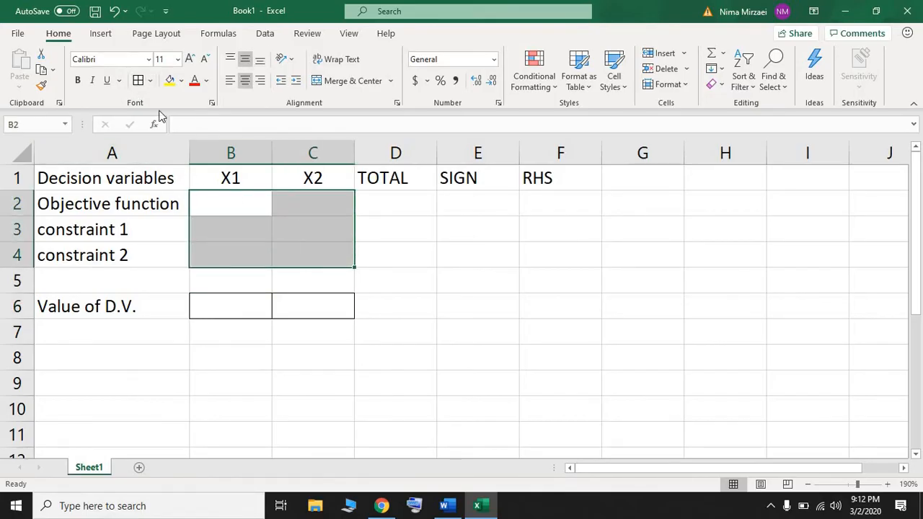
pyautogui.click(137, 81)
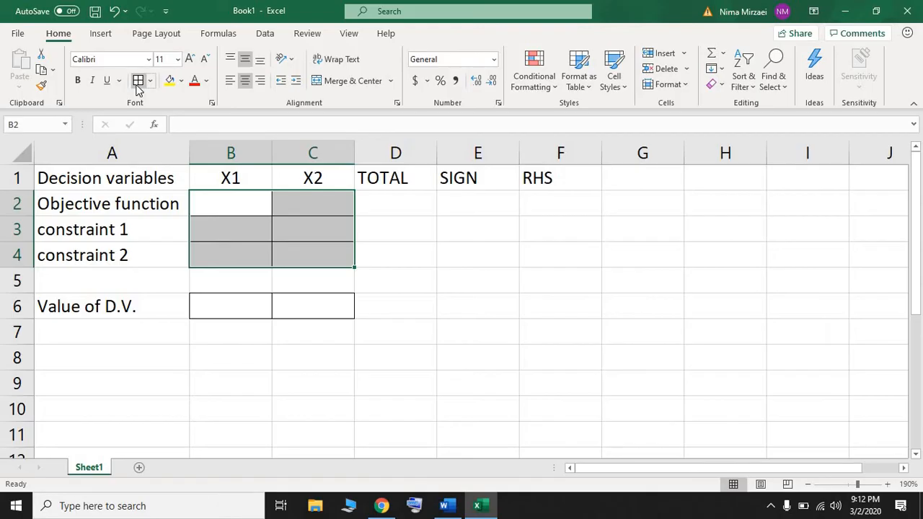
# Check Example 1's objective function in the Word document, and enter its coefficients in Excel: 1 in B2 and 4 in C2.
pyautogui.click(295, 229)
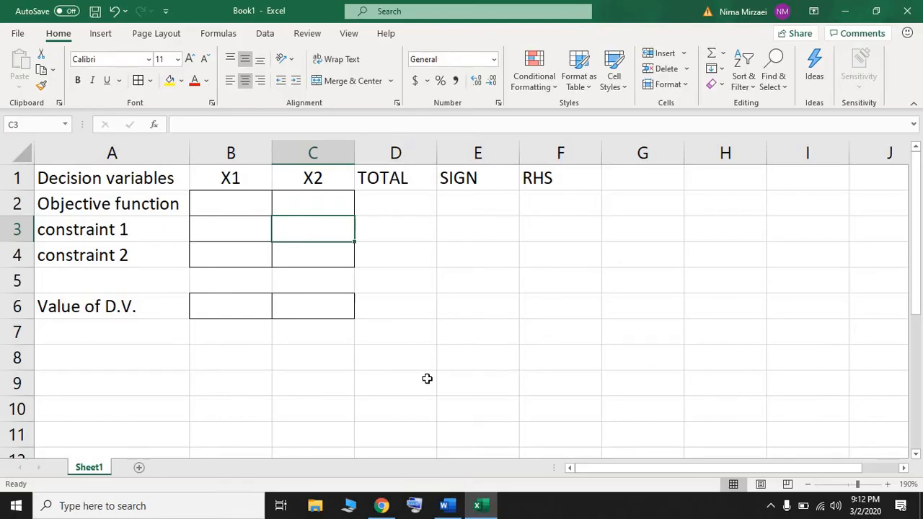
pyautogui.click(444, 505)
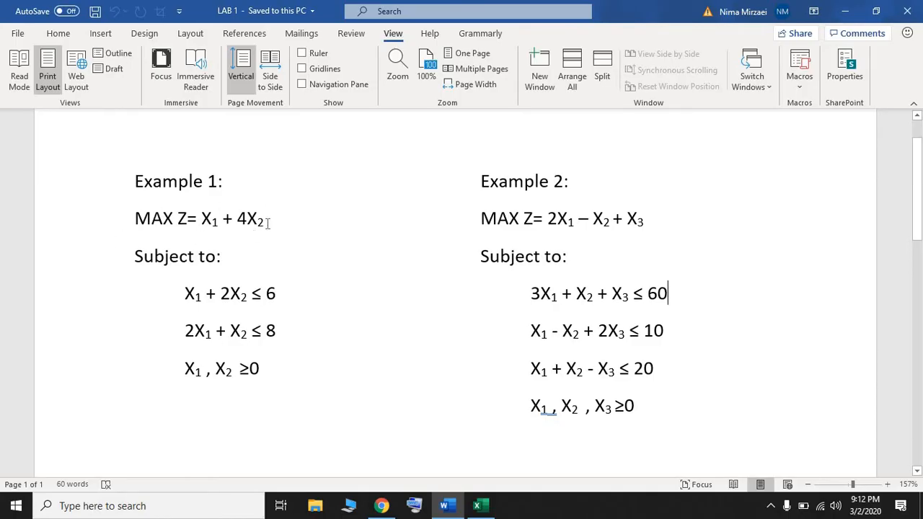
pyautogui.click(476, 505)
pyautogui.click(239, 209)
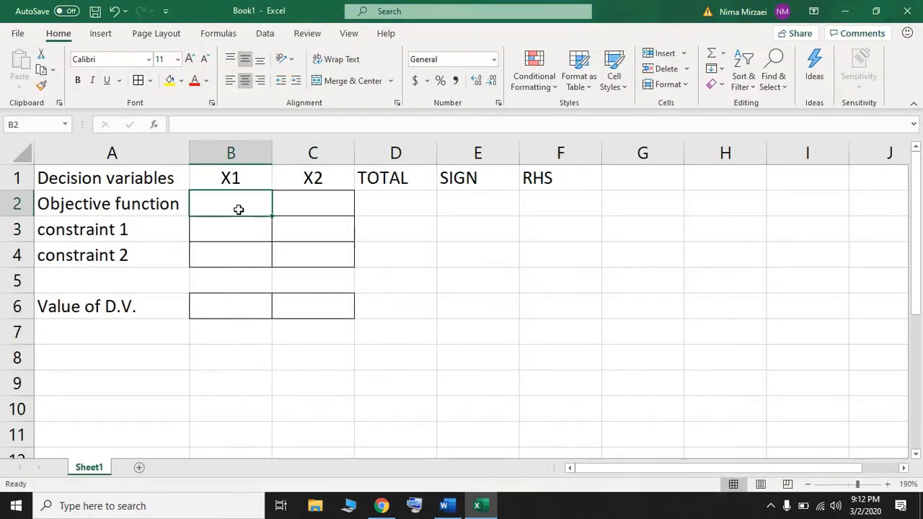
pyautogui.write('1')
pyautogui.click(325, 204)
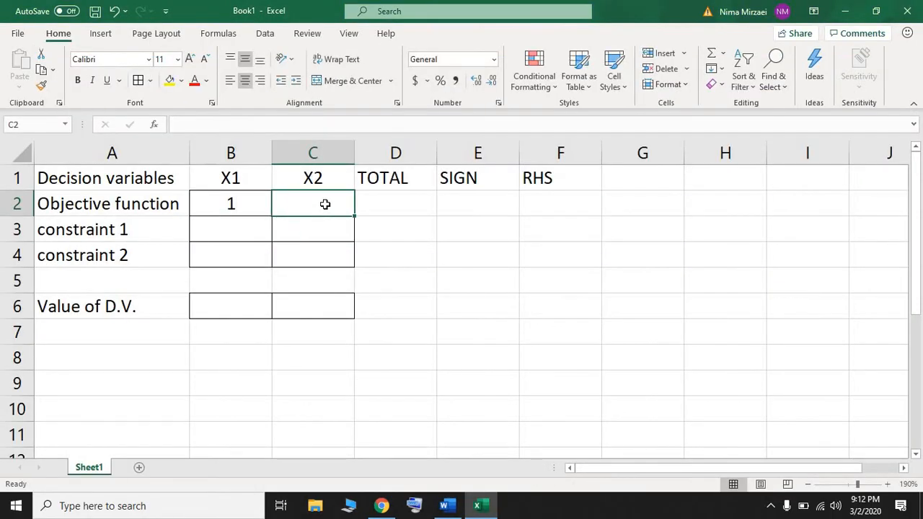
pyautogui.write('4')
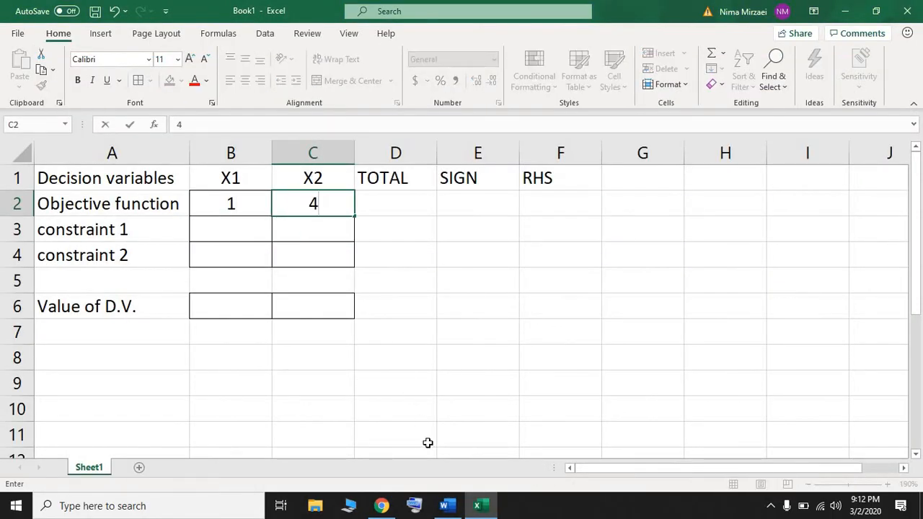
# Check Example 1's constraints in Word, and enter their X1 coefficients in Excel: 1 in B3 and 2 in B4.
pyautogui.click(448, 506)
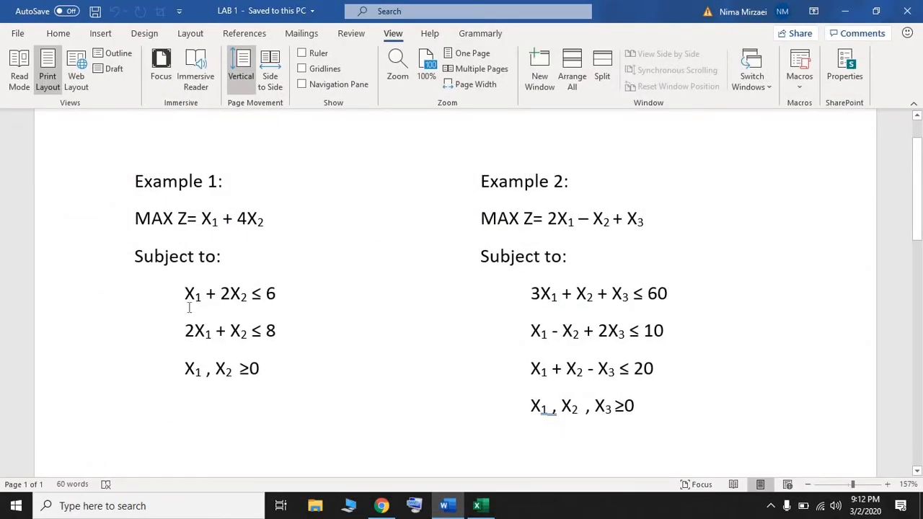
pyautogui.click(476, 506)
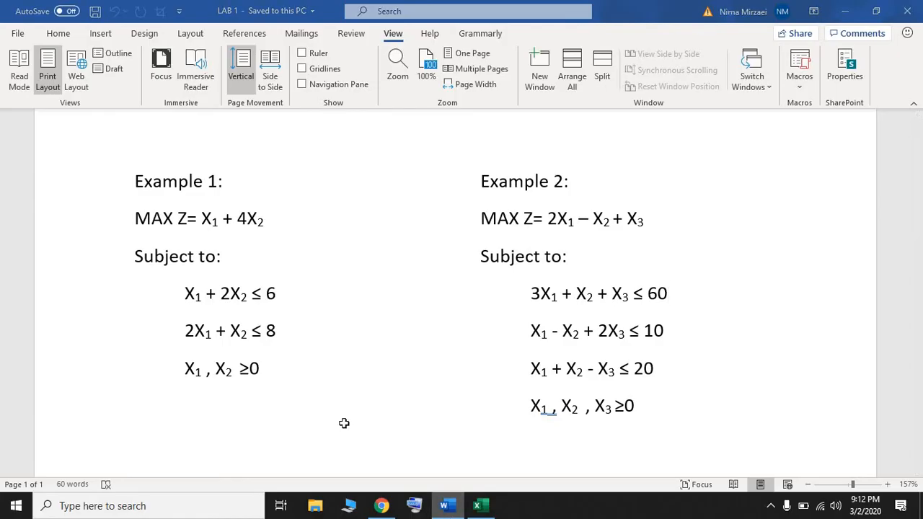
pyautogui.click(245, 229)
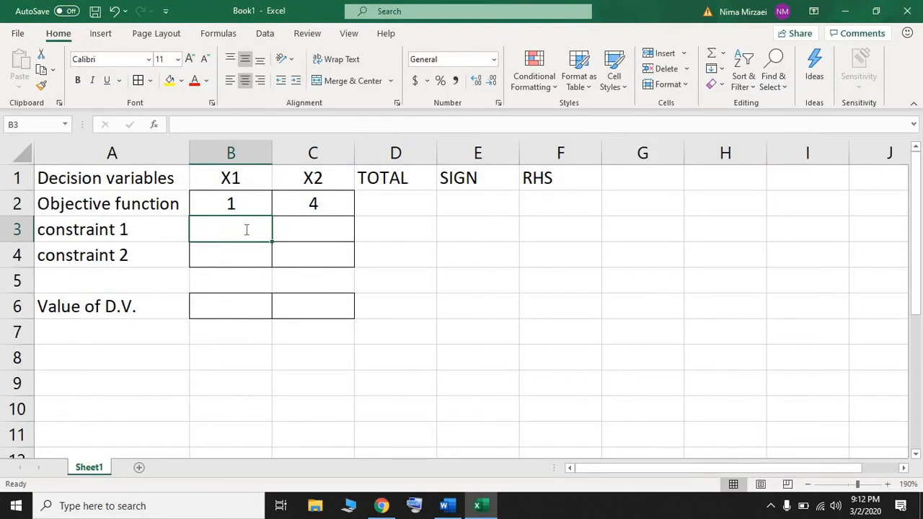
pyautogui.write('1')
pyautogui.press('Return')
pyautogui.write('2')
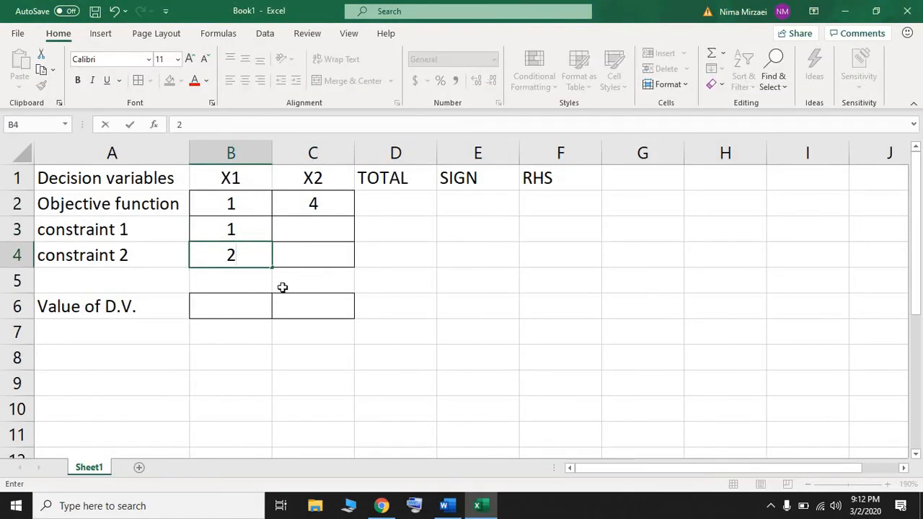
# Look up the X2 coefficients of both constraints in Word, and enter 2 in C3 and 1 in C4 in Excel.
pyautogui.click(446, 507)
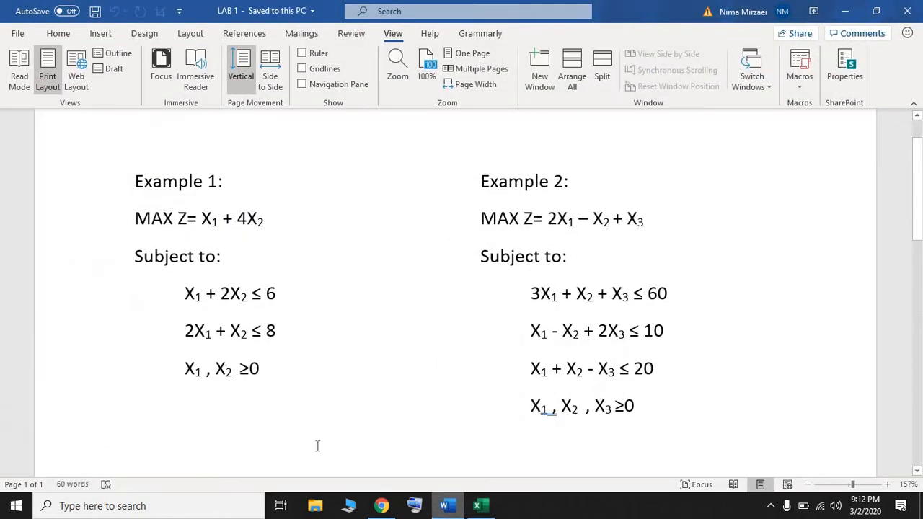
pyautogui.hotkey('alt', 'Tab')
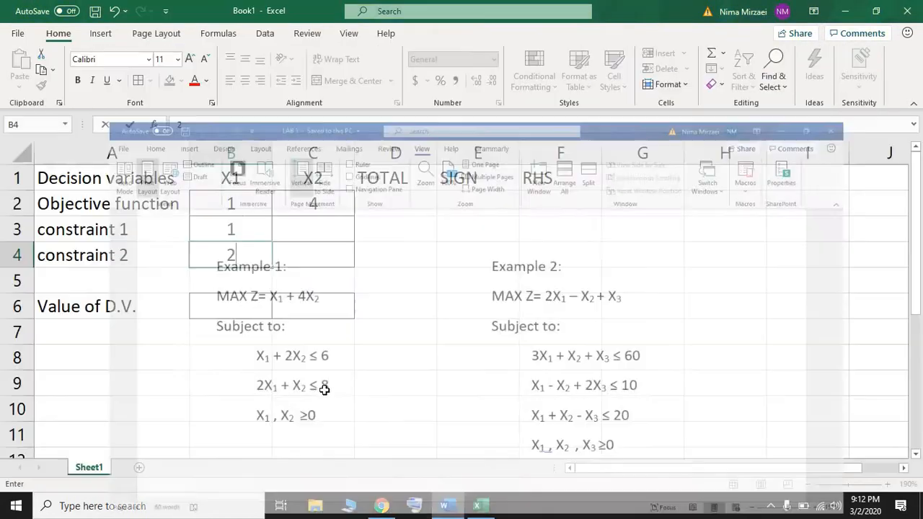
pyautogui.click(323, 227)
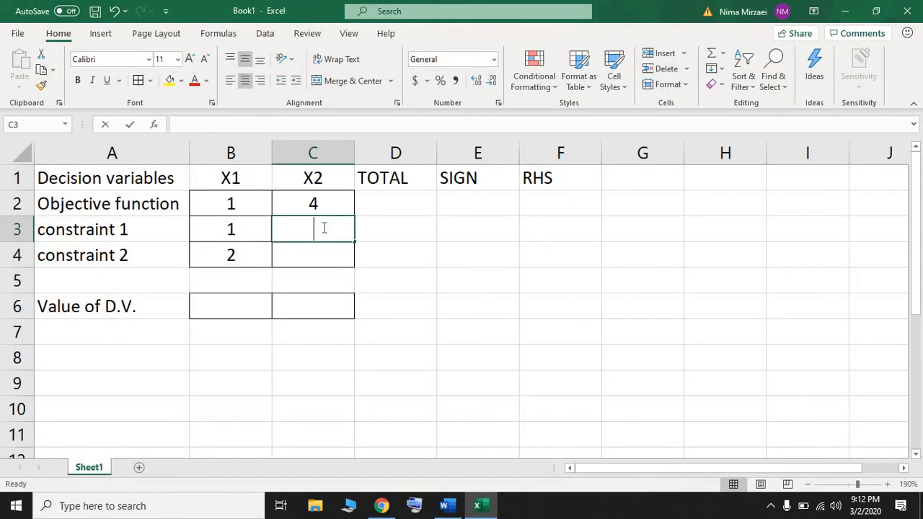
pyautogui.write('2')
pyautogui.press('Return')
pyautogui.write('1')
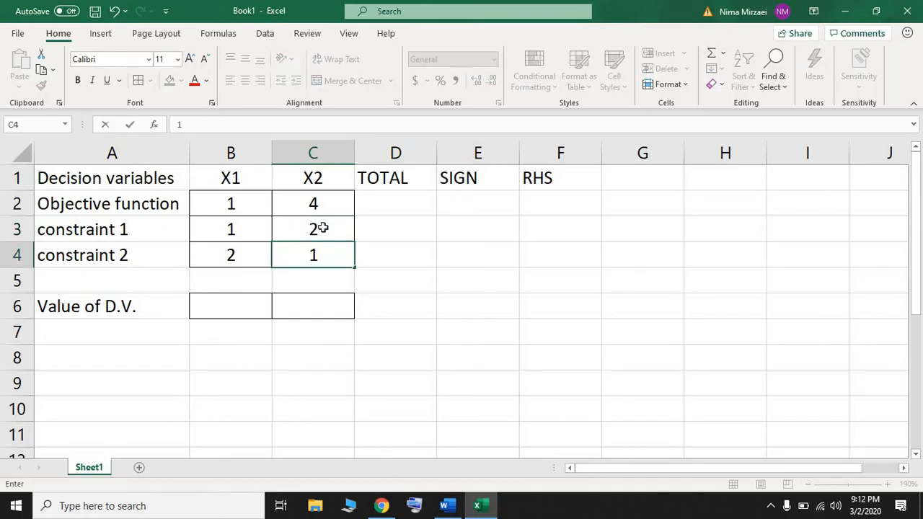
pyautogui.click(406, 251)
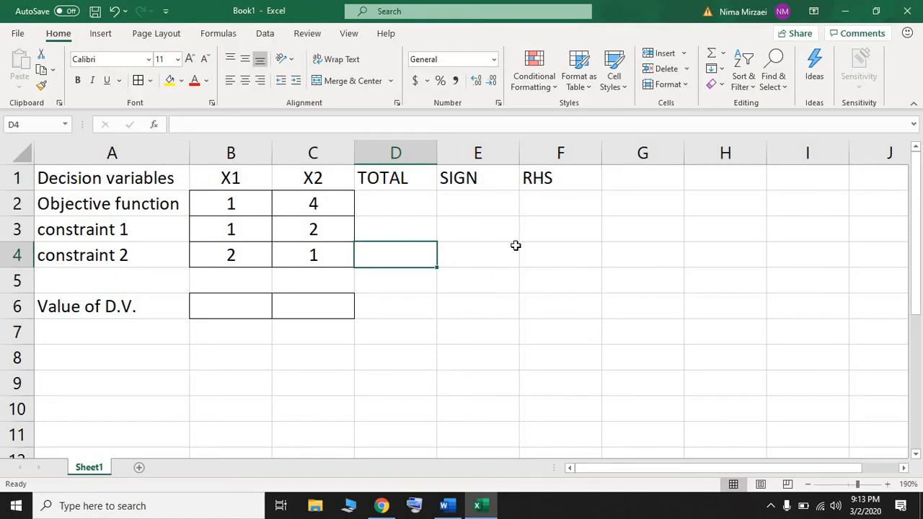
# Fill the SIGN column with "-" in E2 and "<=" in E3 and E4, checking the constraint signs in the Word document.
pyautogui.click(466, 199)
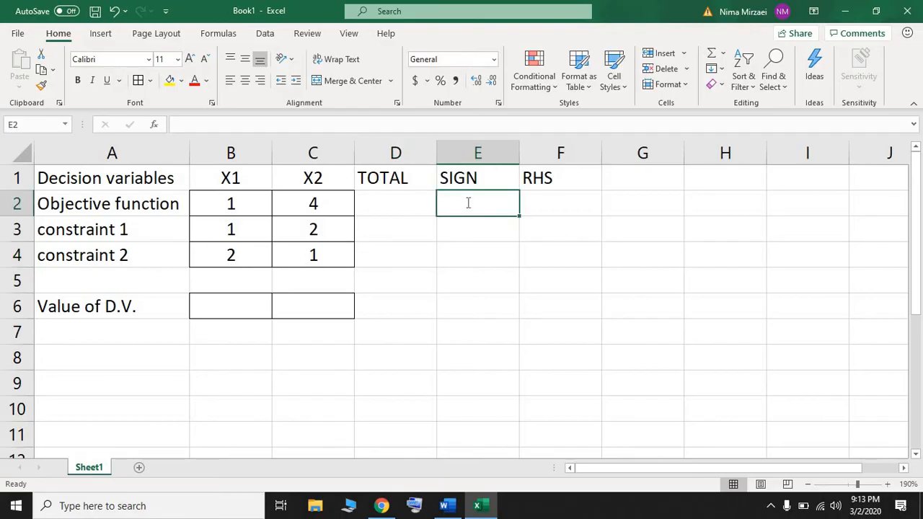
pyautogui.write('-')
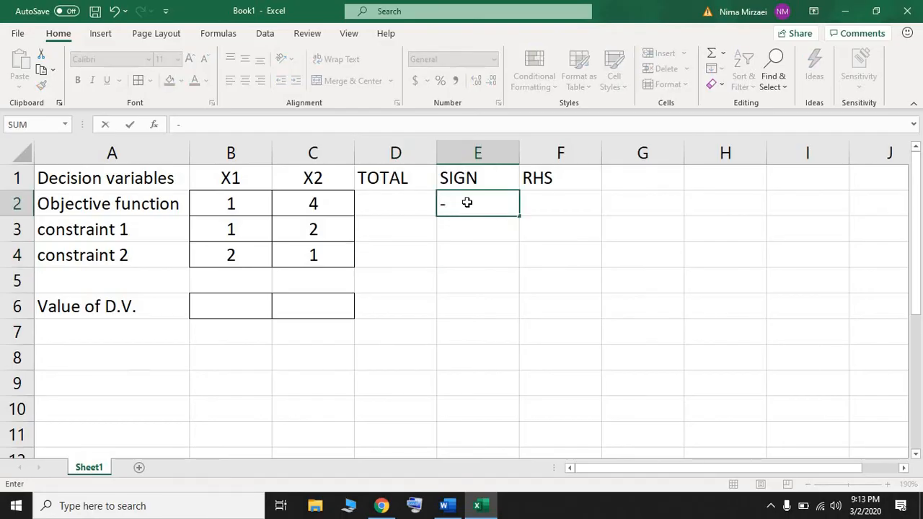
pyautogui.press('Return')
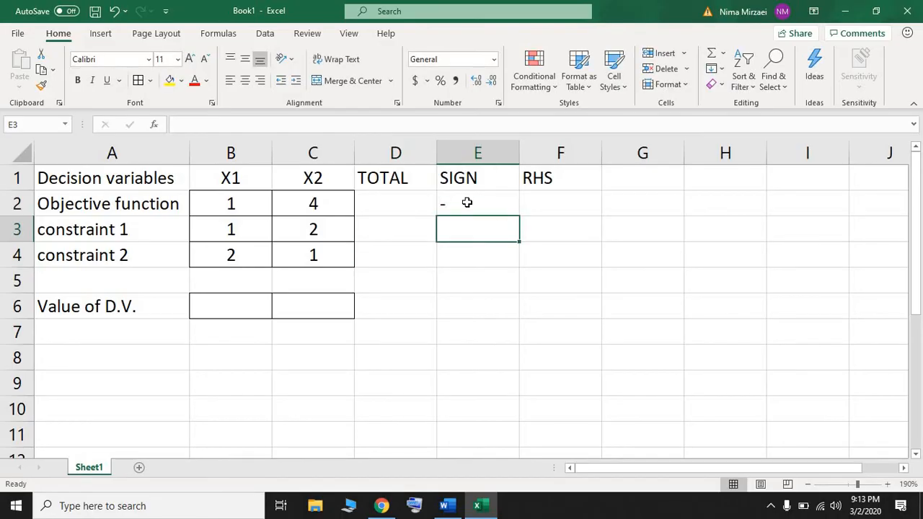
pyautogui.click(446, 493)
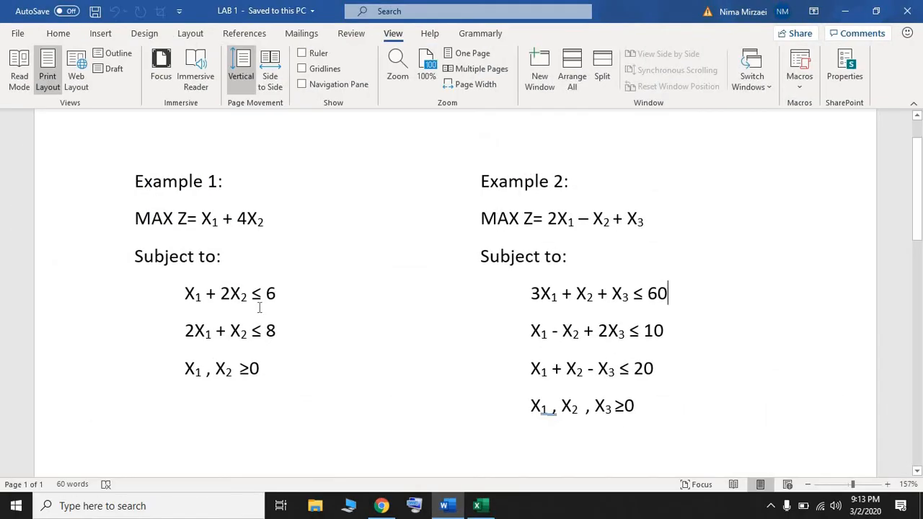
pyautogui.click(445, 508)
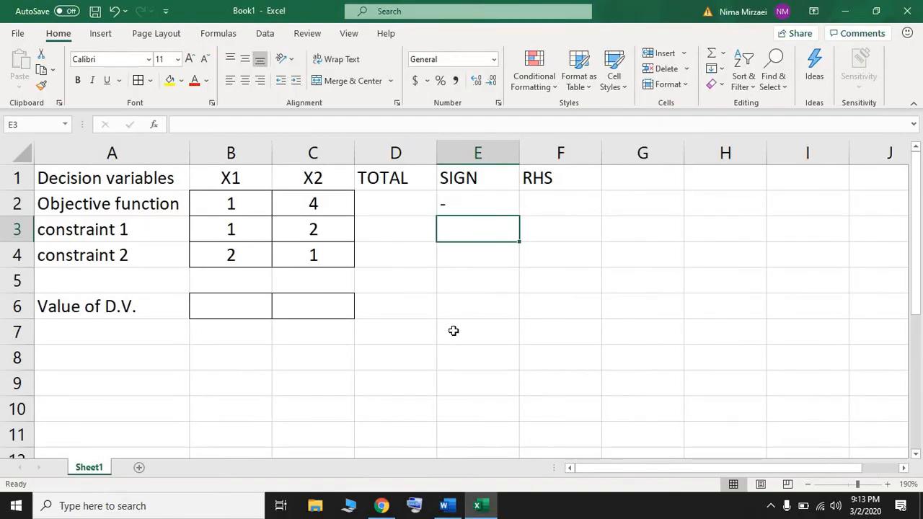
pyautogui.write('<=')
pyautogui.press('Return')
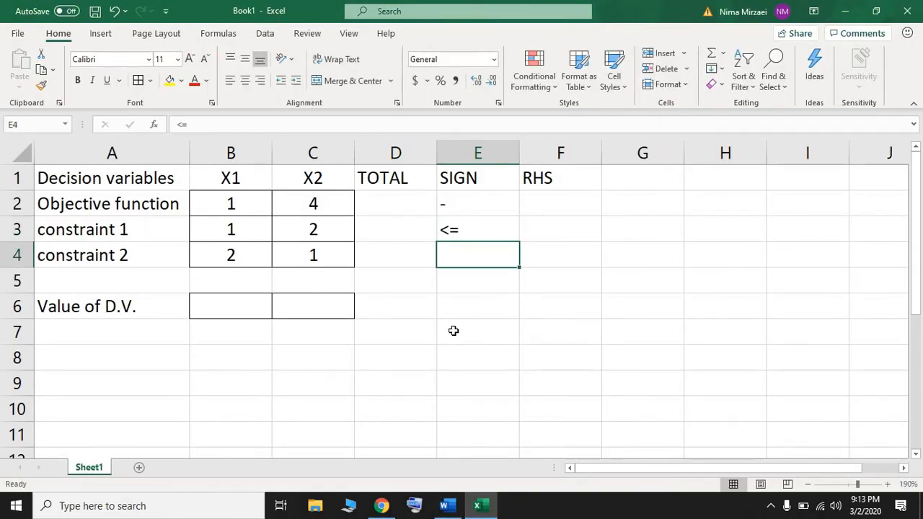
pyautogui.write('<')
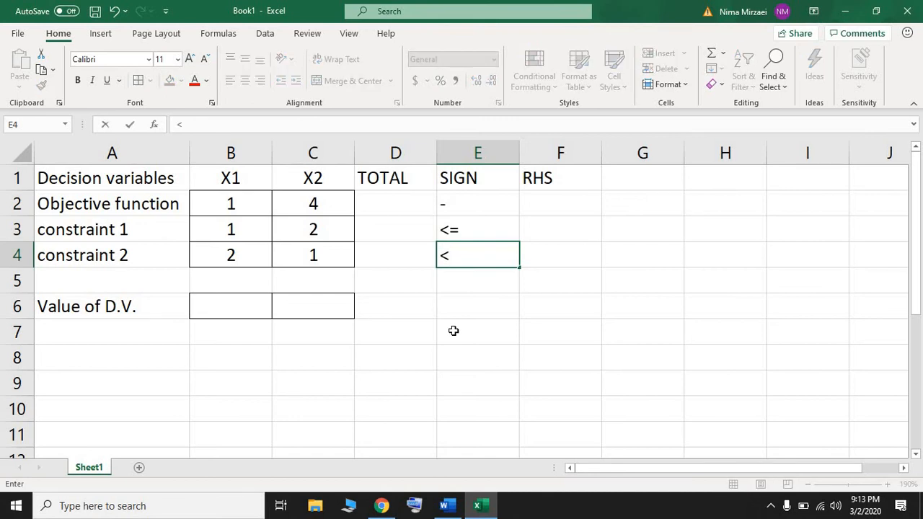
pyautogui.write('=')
# Check the constraints' right-hand sides in Word, and enter 6 in F3 and 8 in F4 in the Excel table.
pyautogui.click(552, 234)
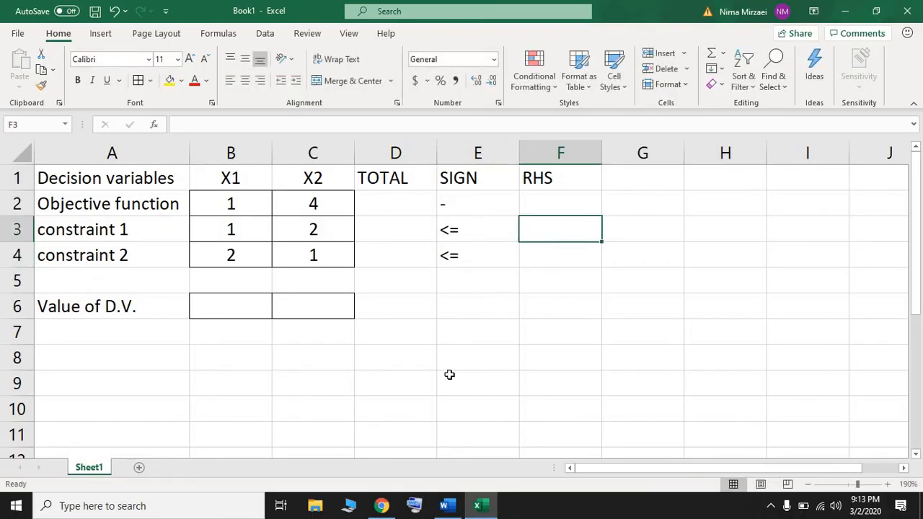
pyautogui.click(447, 505)
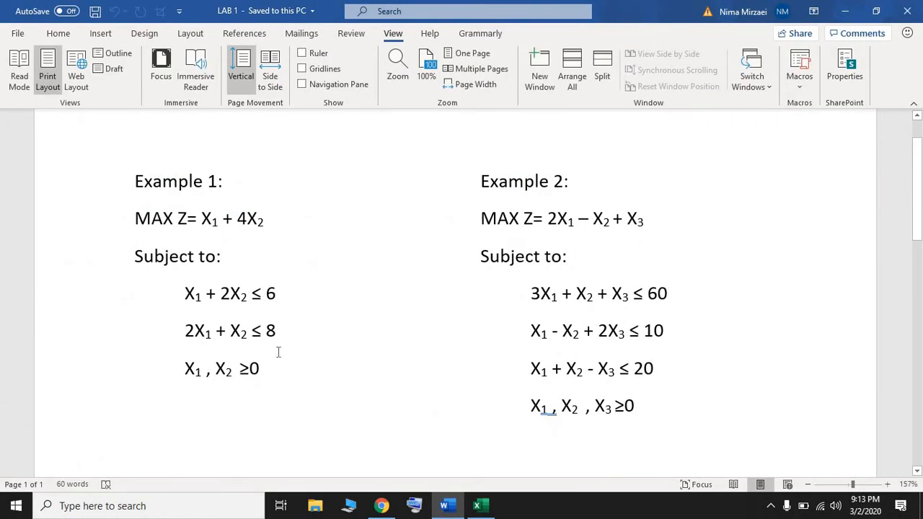
pyautogui.click(453, 508)
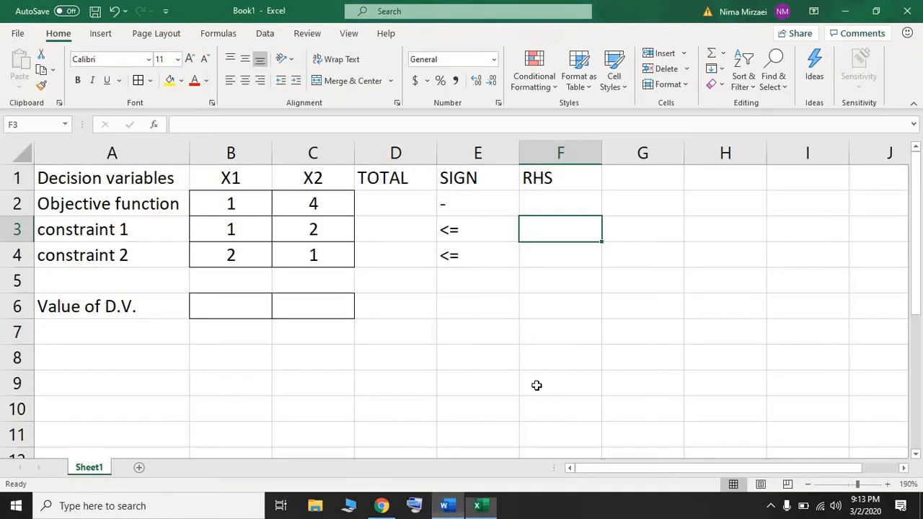
pyautogui.write('6')
pyautogui.press('Return')
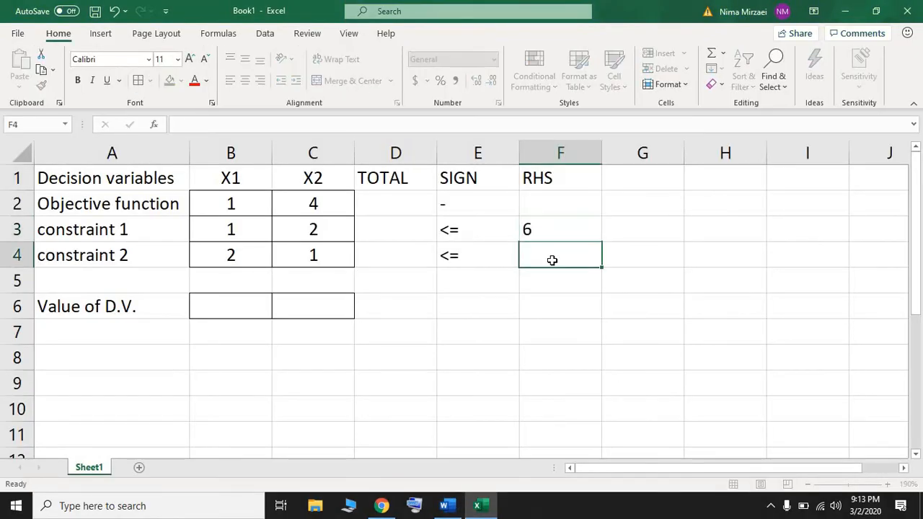
pyautogui.write('8')
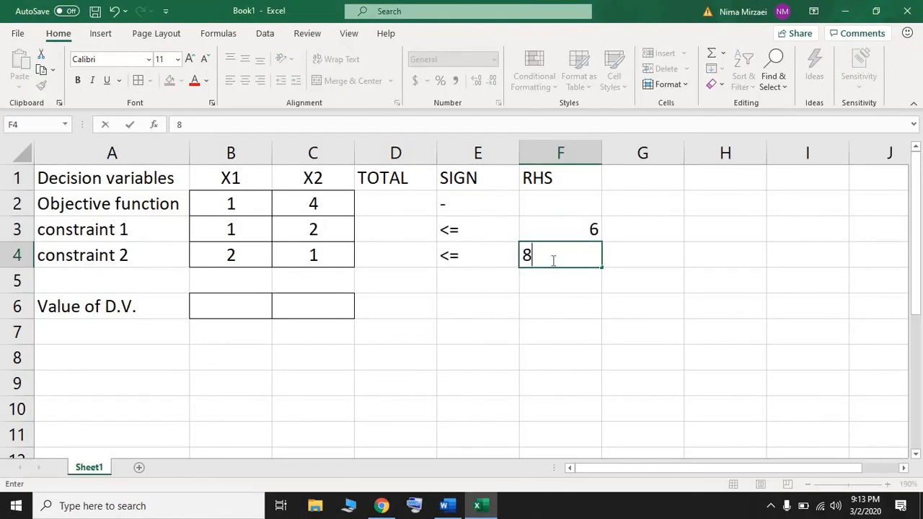
pyautogui.press('Return')
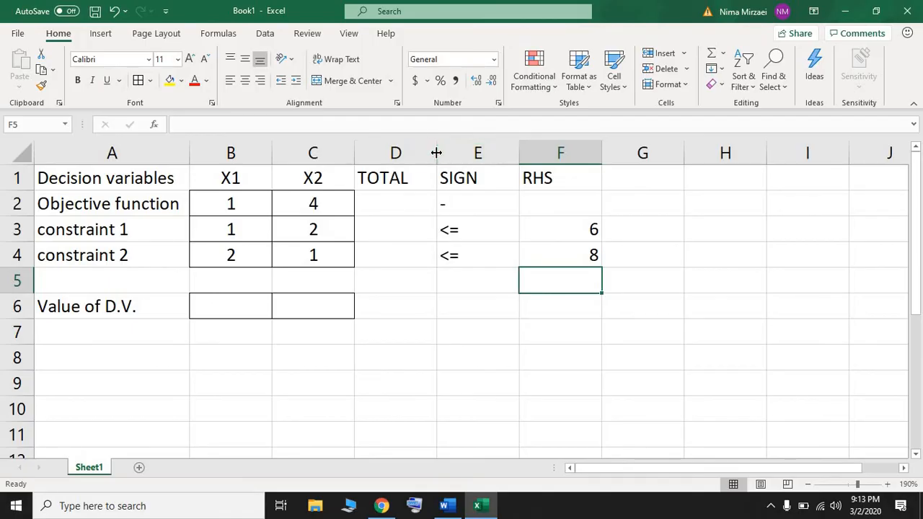
# Widen the TOTAL column, and enter =B2*B6+C2*C6 in D2 for the objective function, checking Example 1's expression in Word.
pyautogui.moveTo(436, 149); pyautogui.dragTo(559, 144)
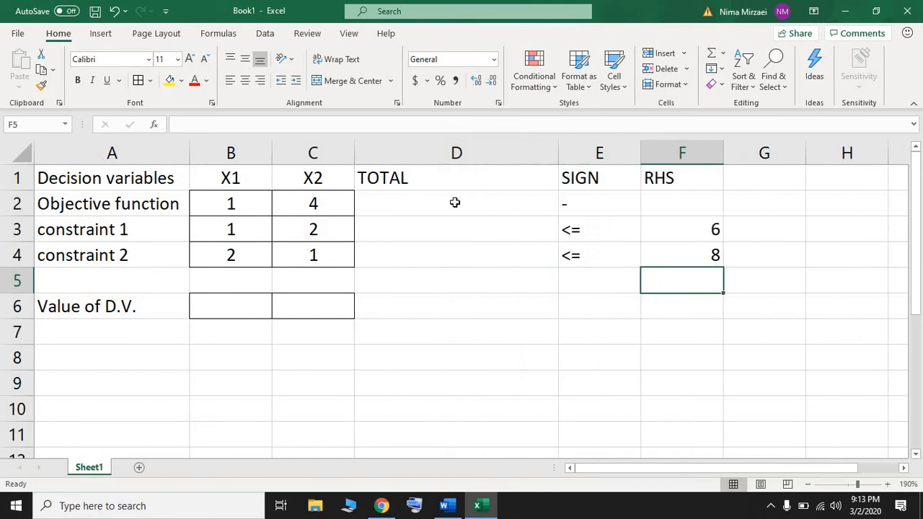
pyautogui.click(454, 201)
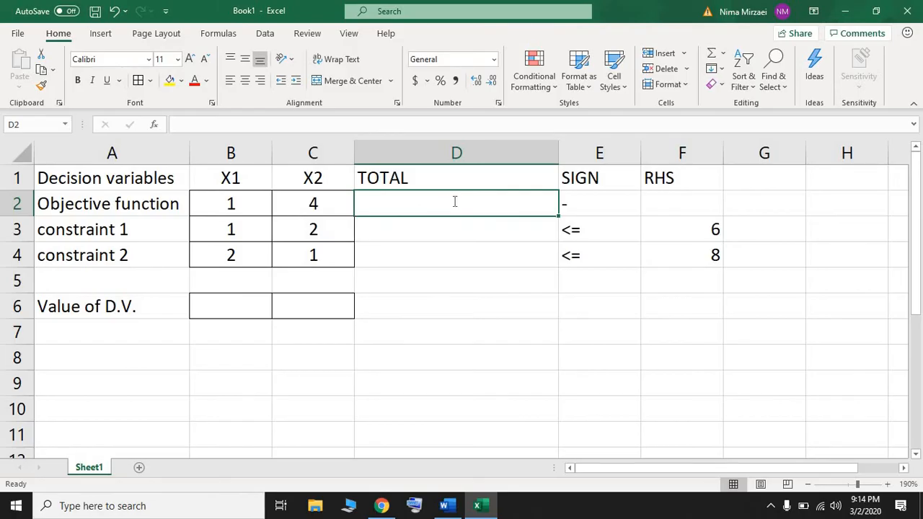
pyautogui.write('+')
pyautogui.press('BackSpace')
pyautogui.write('=')
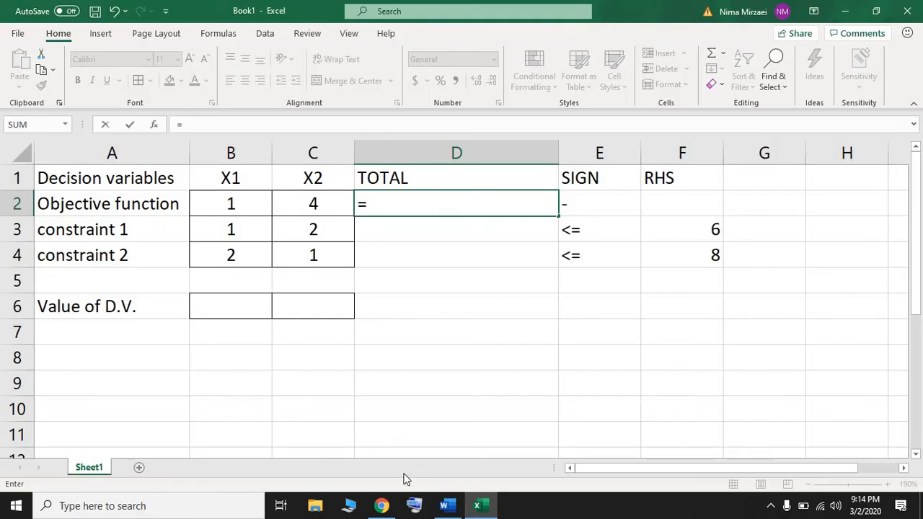
pyautogui.click(445, 505)
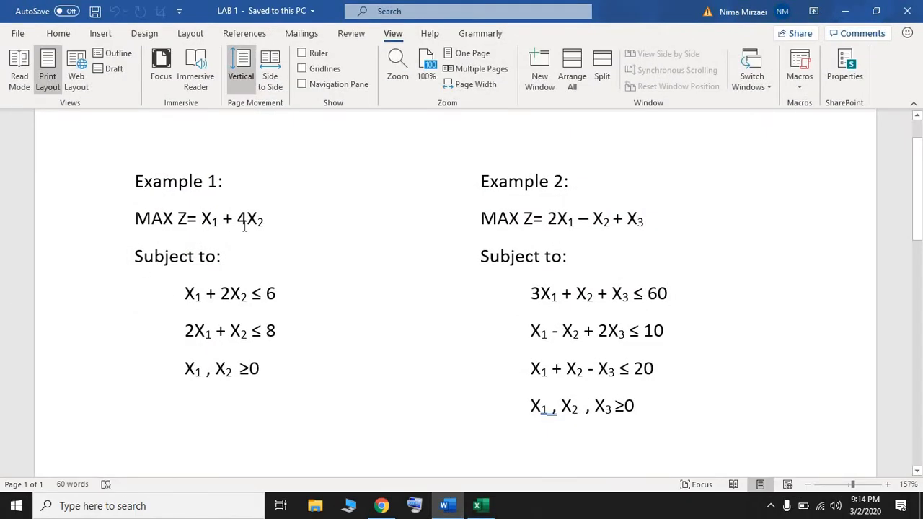
pyautogui.click(444, 515)
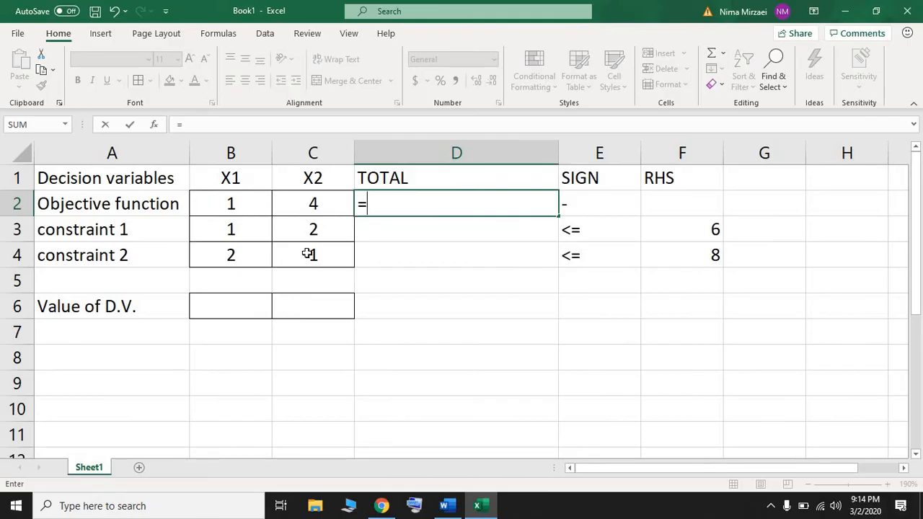
pyautogui.click(243, 204)
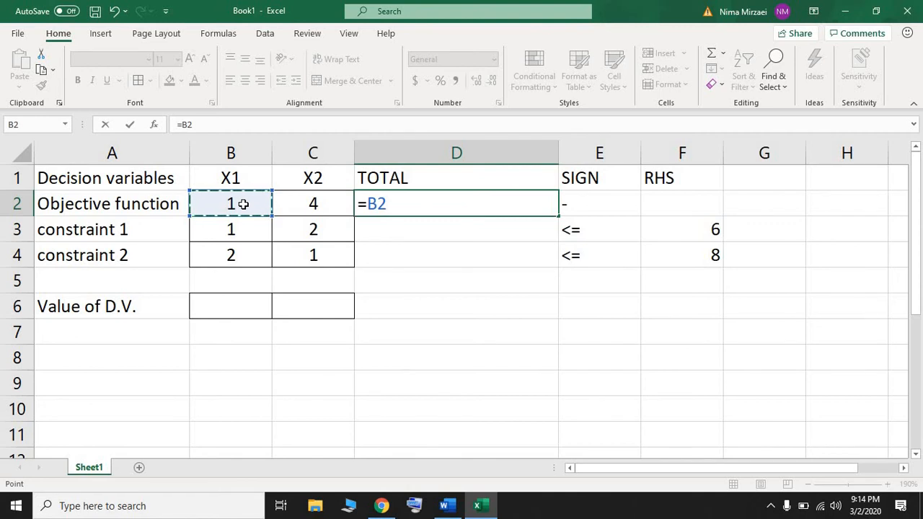
pyautogui.write('*')
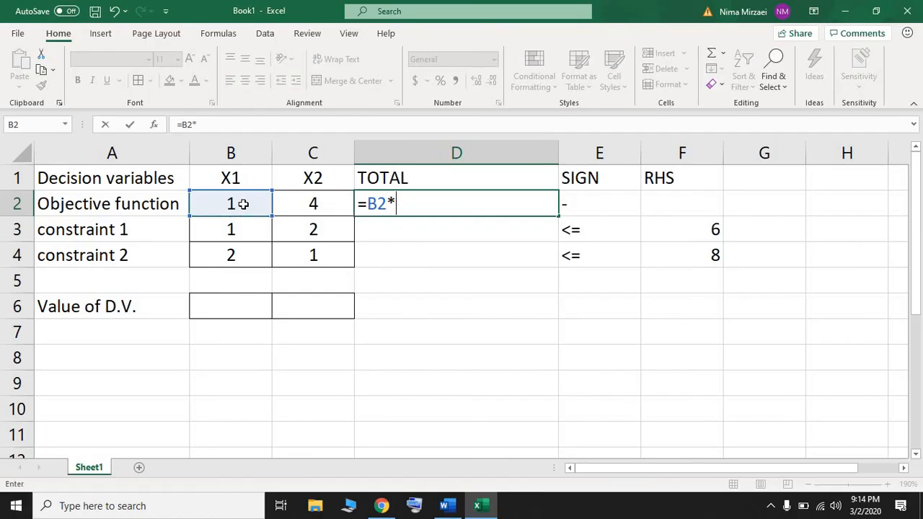
pyautogui.click(220, 307)
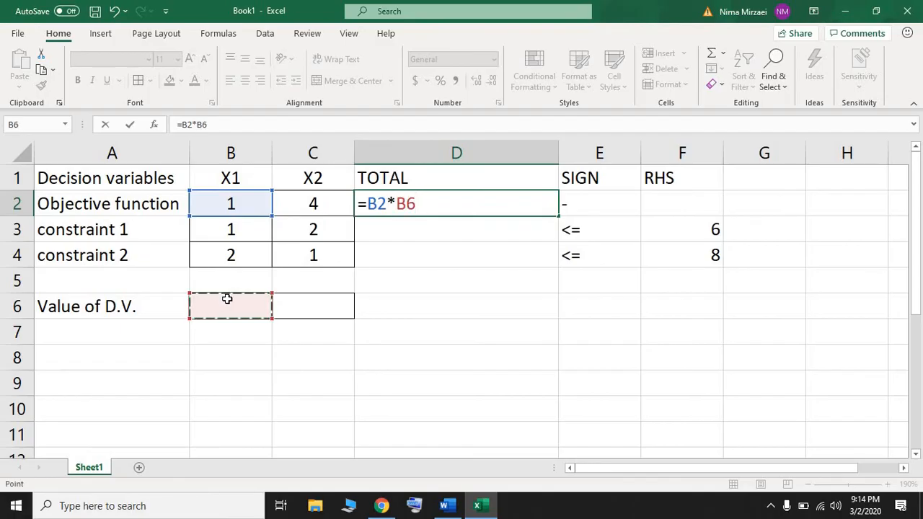
pyautogui.write('+')
pyautogui.click(308, 203)
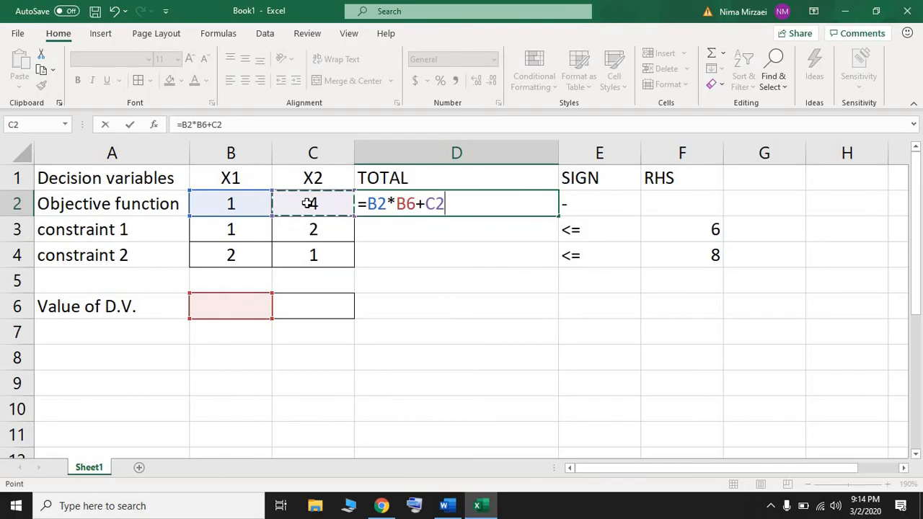
pyautogui.write('*')
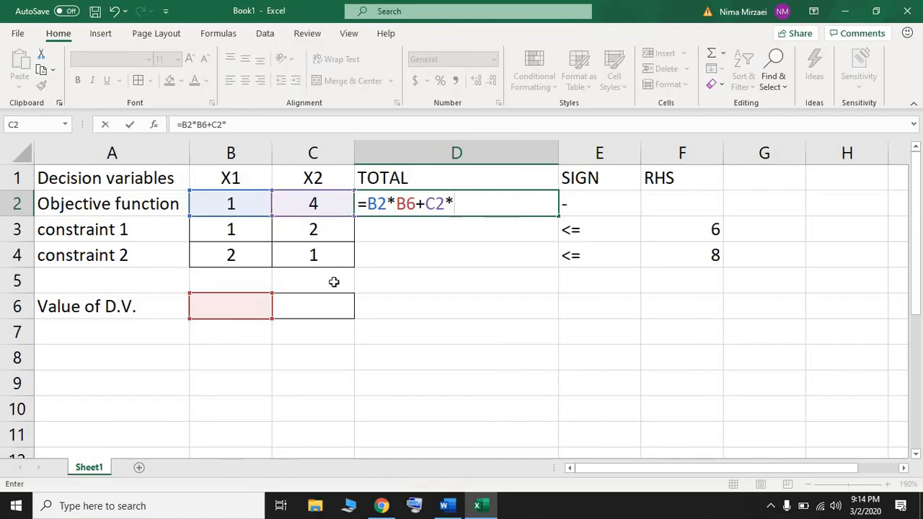
pyautogui.click(331, 307)
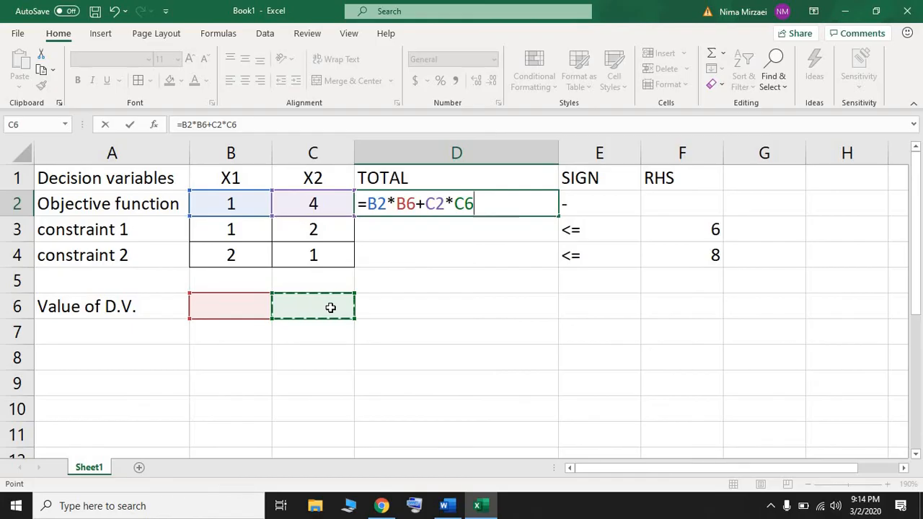
pyautogui.press('Return')
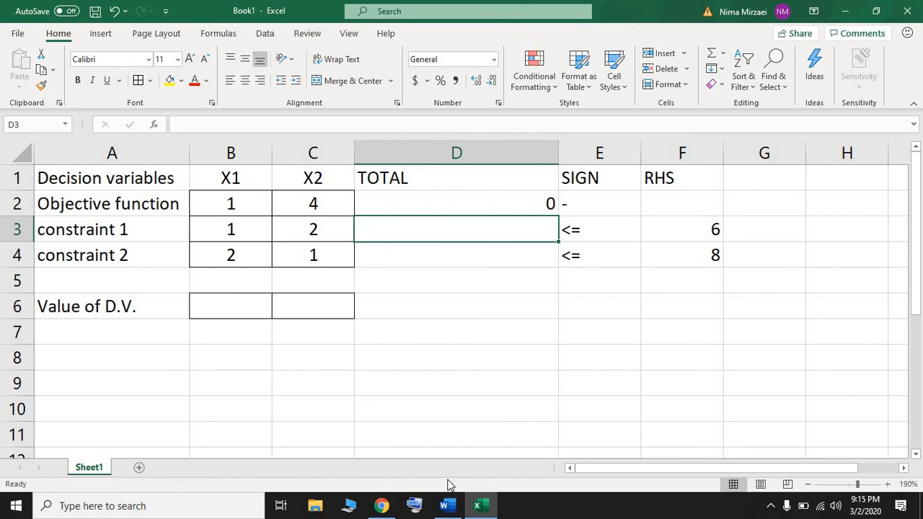
# Check Example 1's first constraint in Word, and enter its TOTAL formula =B3*B6+C3*C6 in D3 in Excel.
pyautogui.click(448, 504)
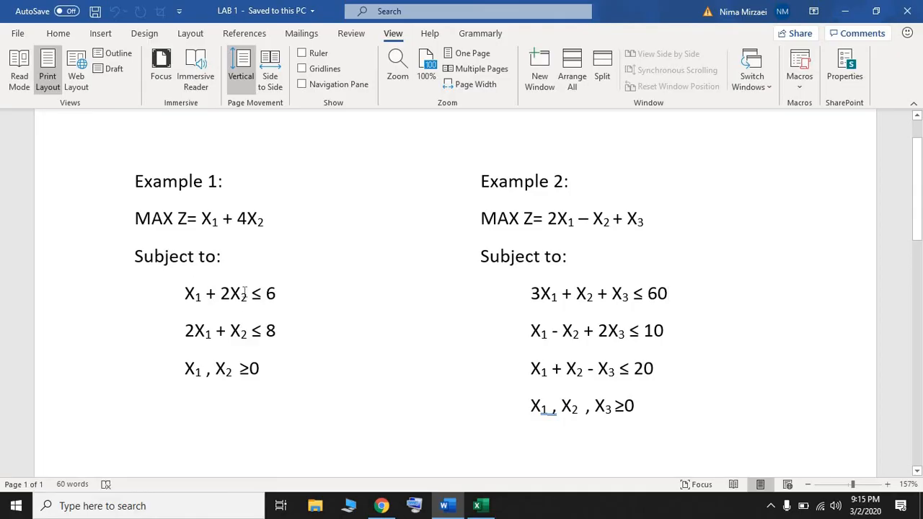
pyautogui.click(445, 506)
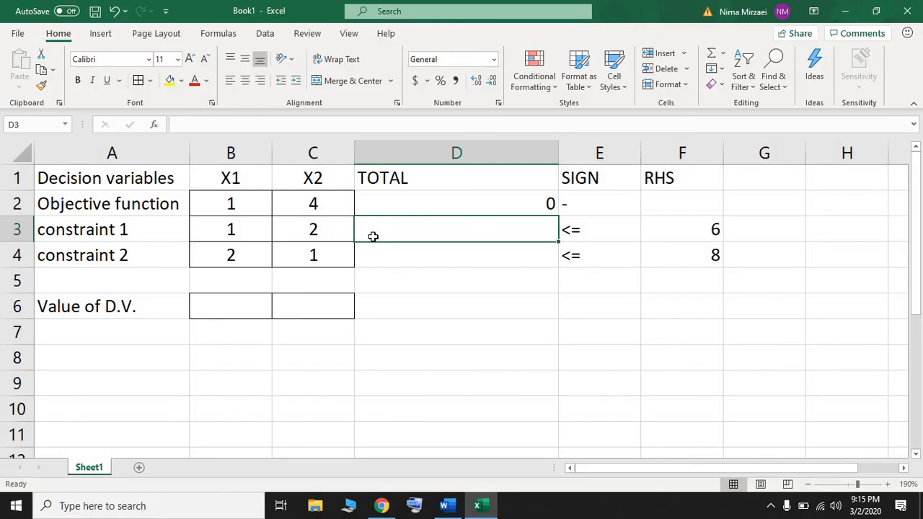
pyautogui.write('=')
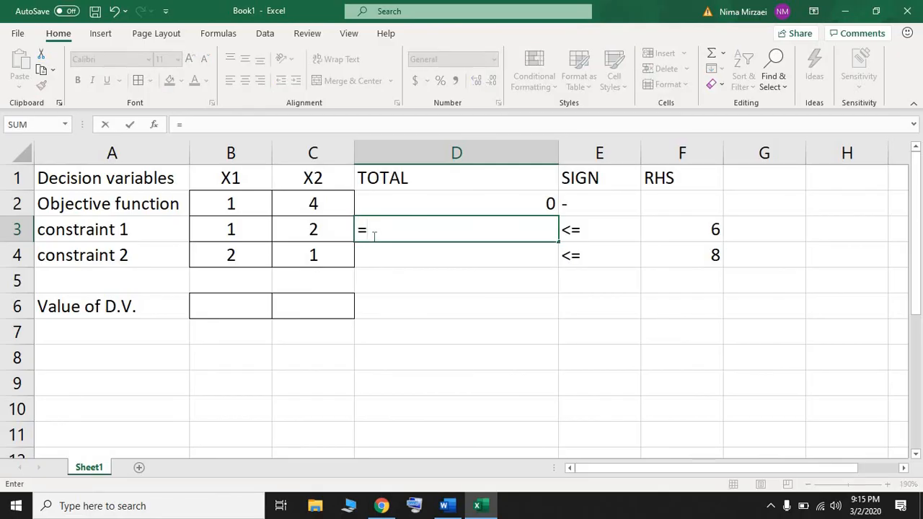
pyautogui.click(250, 234)
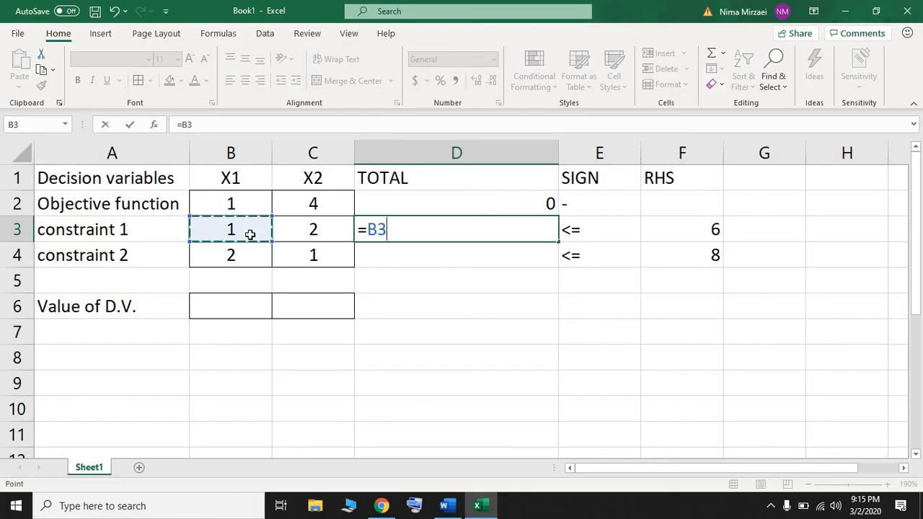
pyautogui.write('*')
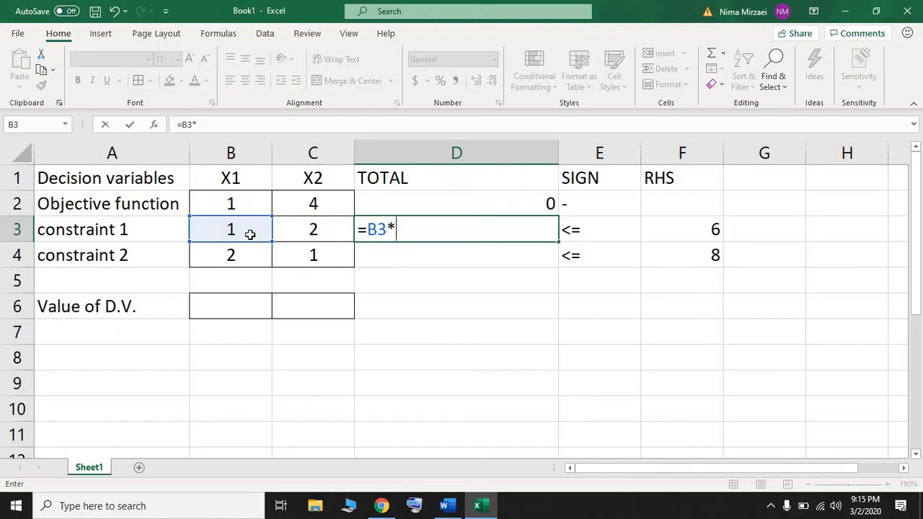
pyautogui.click(254, 307)
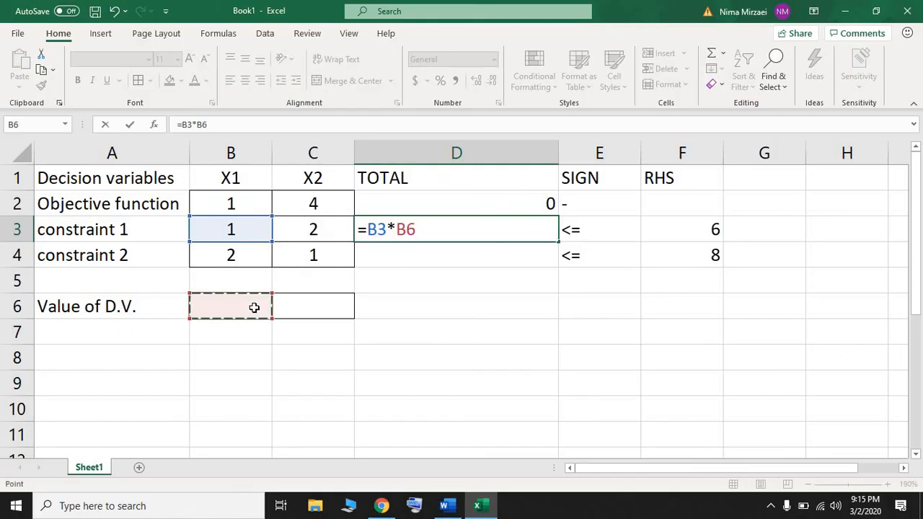
pyautogui.write('+')
pyautogui.click(310, 231)
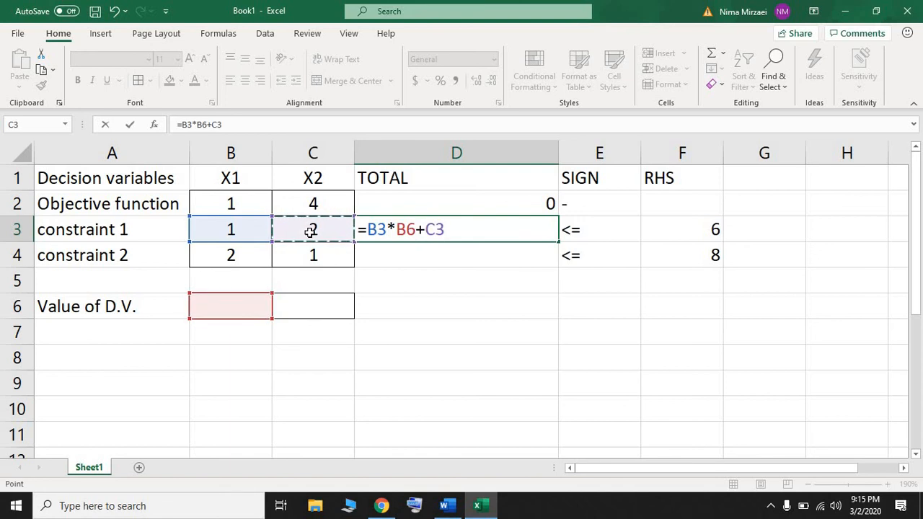
pyautogui.write('*')
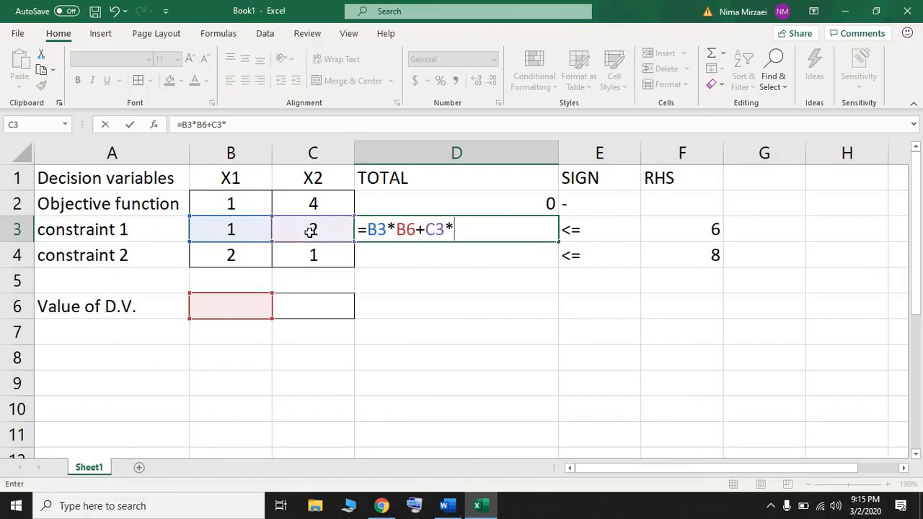
pyautogui.click(332, 304)
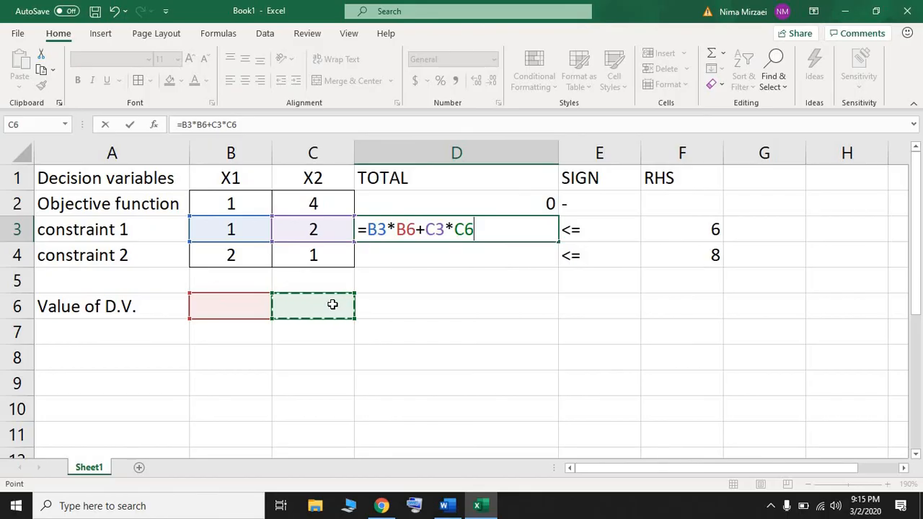
pyautogui.press('Return')
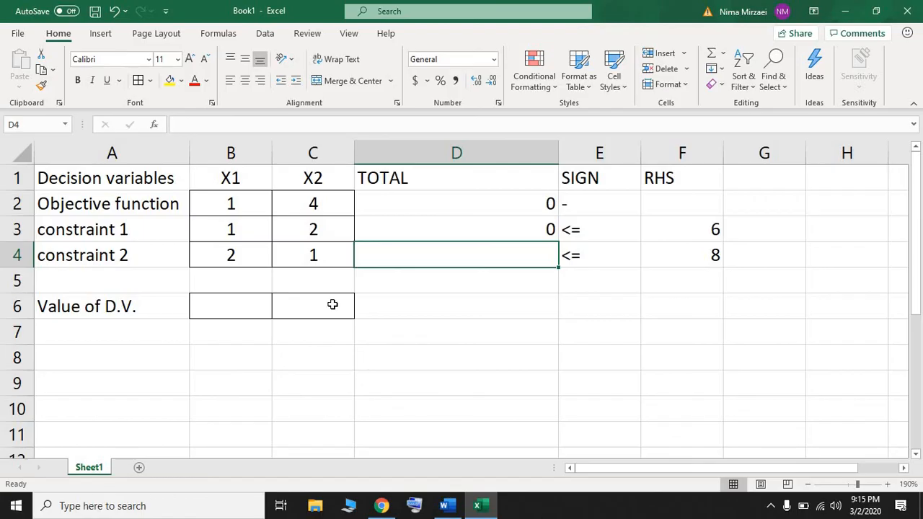
# Enter the second constraint's TOTAL formula =B4*B6+C4*C6 in D4.
pyautogui.write('=')
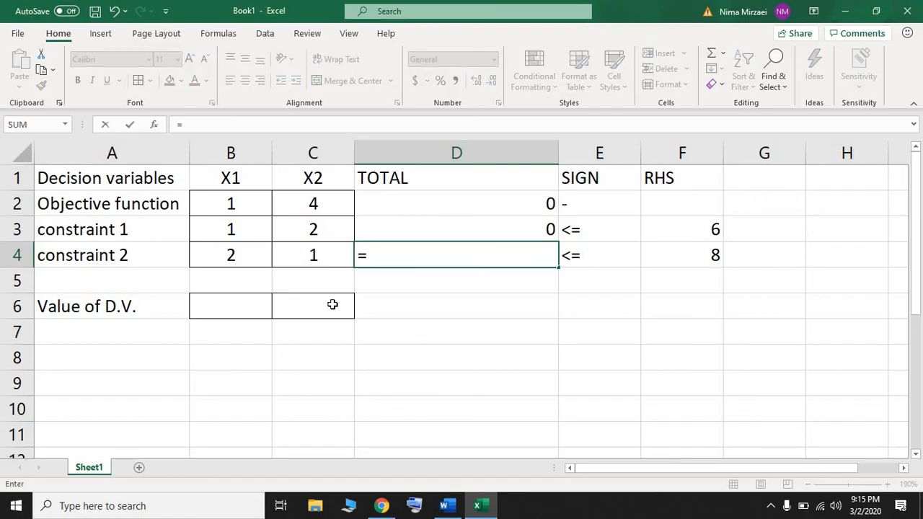
pyautogui.click(244, 260)
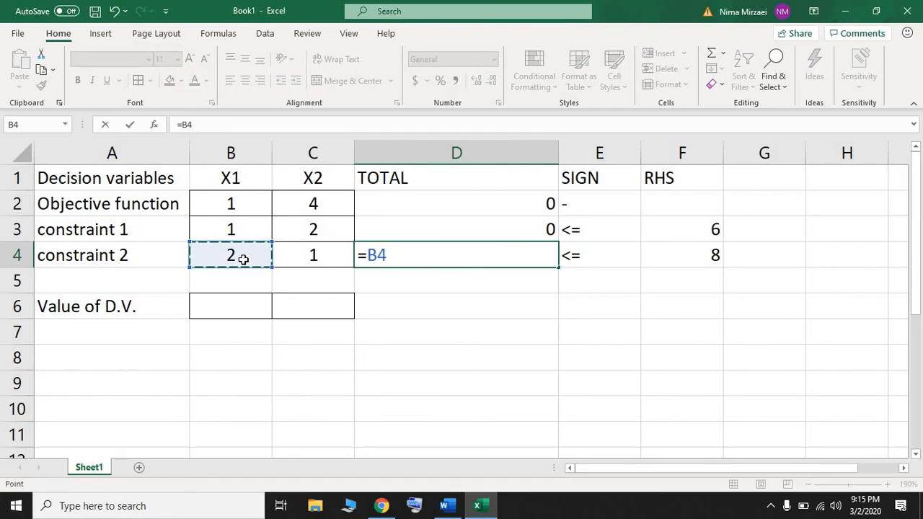
pyautogui.write('*')
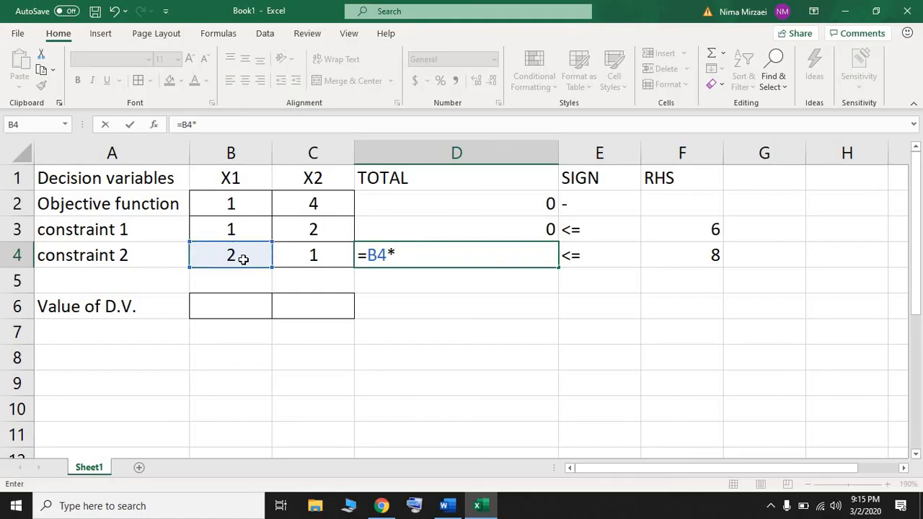
pyautogui.click(244, 308)
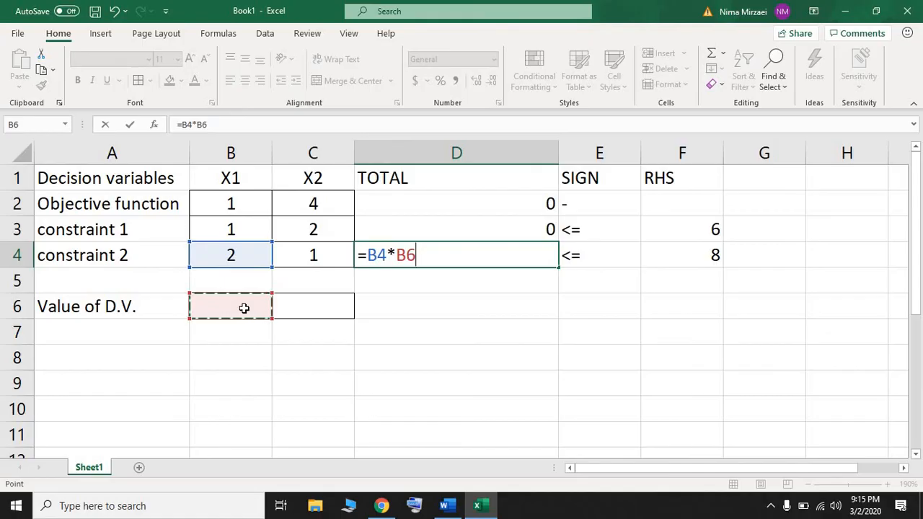
pyautogui.write('+')
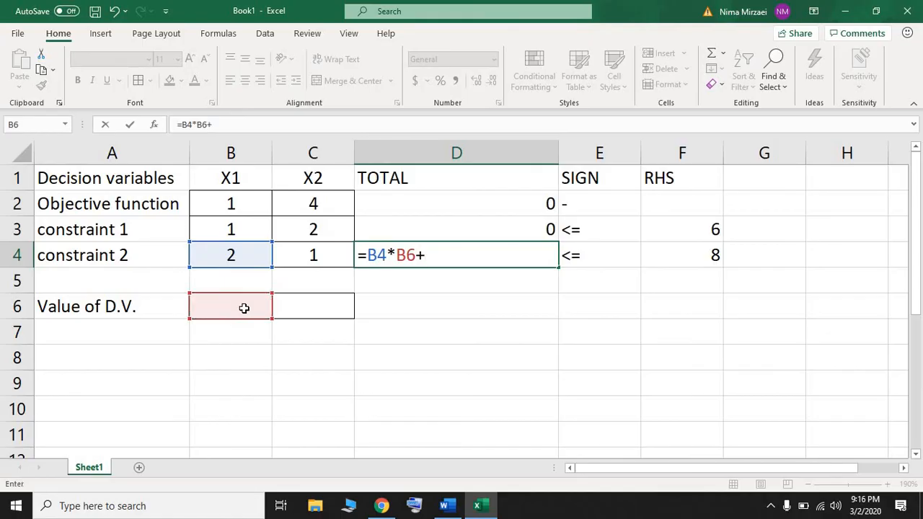
pyautogui.click(318, 254)
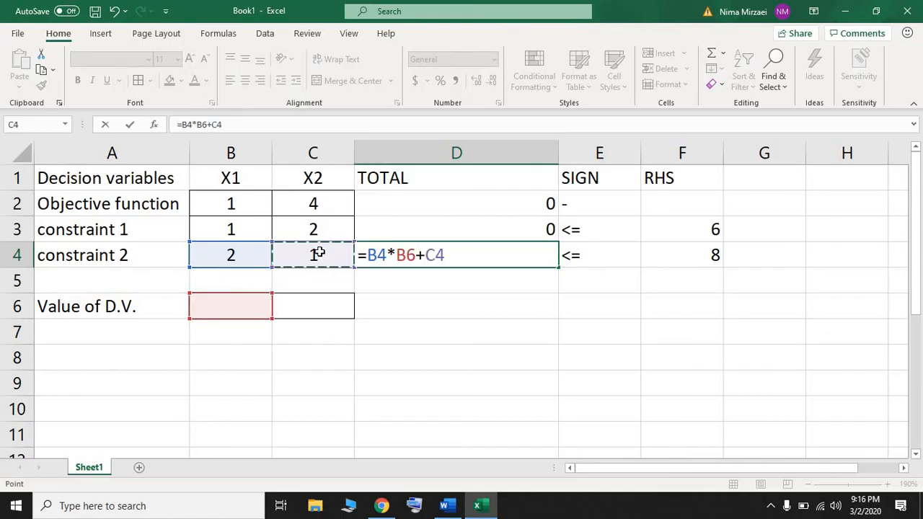
pyautogui.write('*')
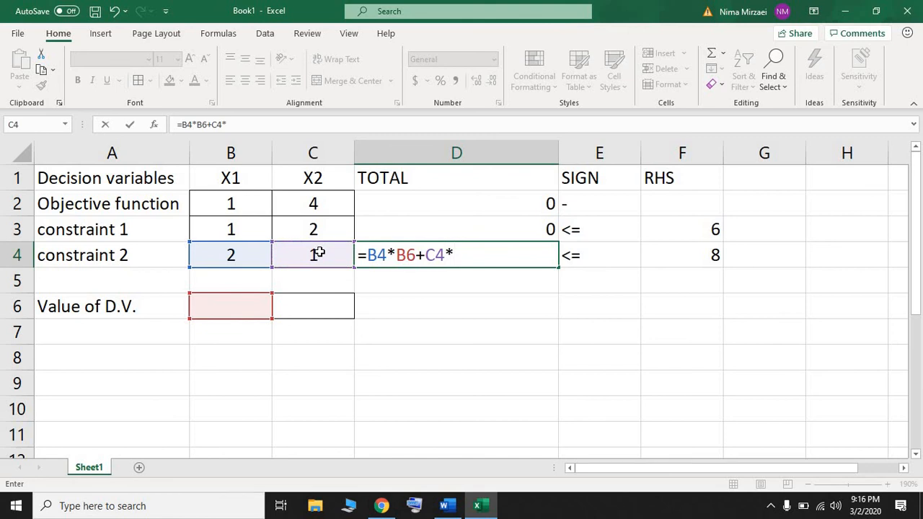
pyautogui.click(328, 308)
pyautogui.press('Return')
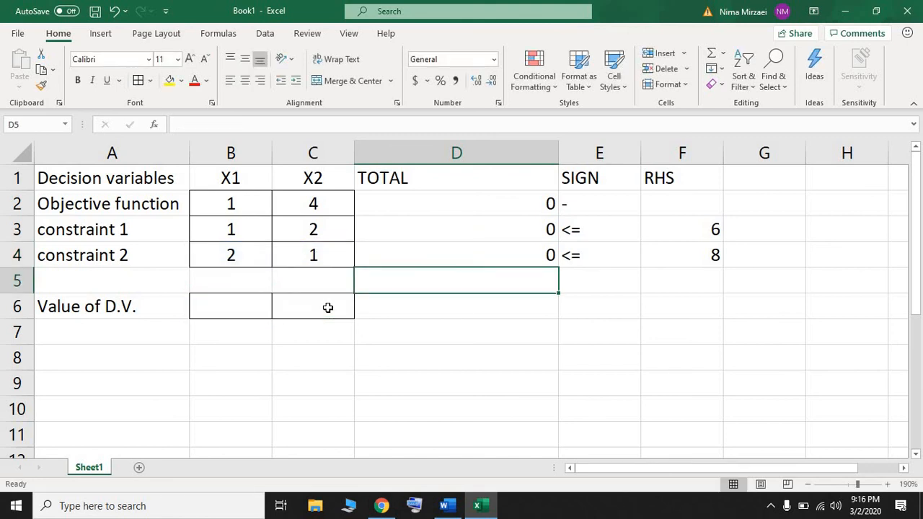
# Open the objective function's TOTAL formula in D2 to review its cell references.
pyautogui.click(491, 207)
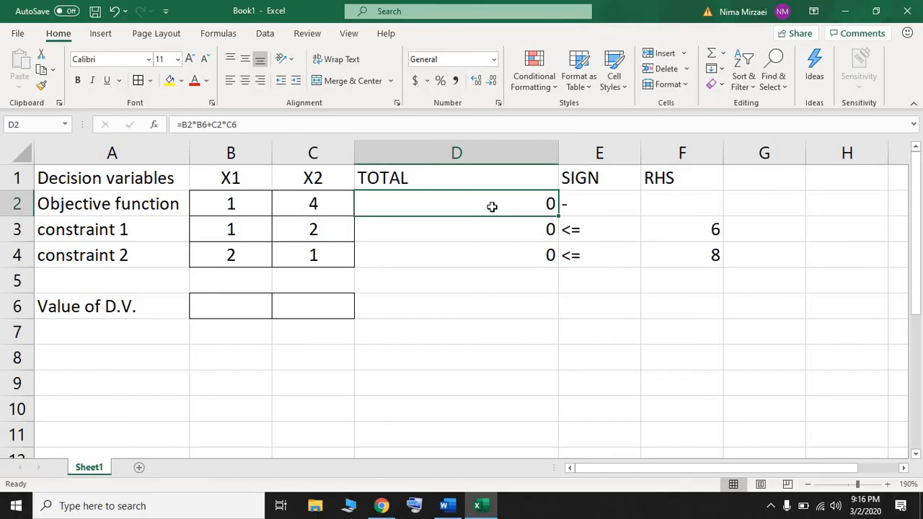
pyautogui.doubleClick(491, 207)
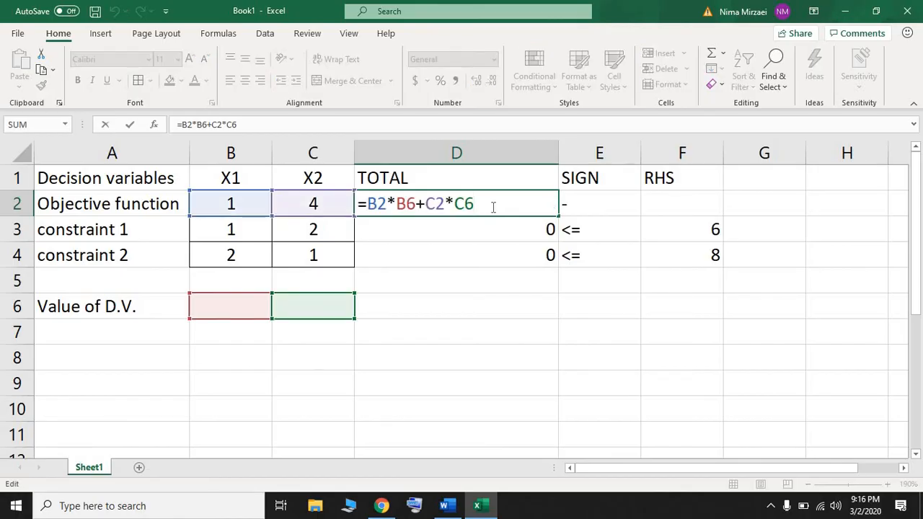